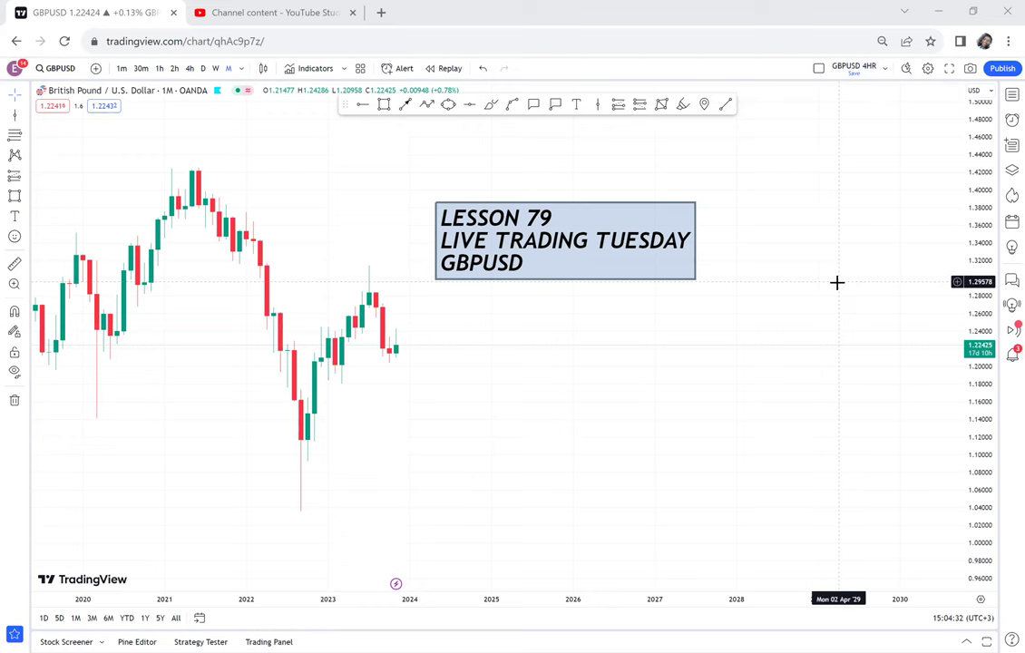
Place a horizontal ray on the monthly chart, starting at July 2020 at about 1.268.
scroll(837, 282, down, 3)
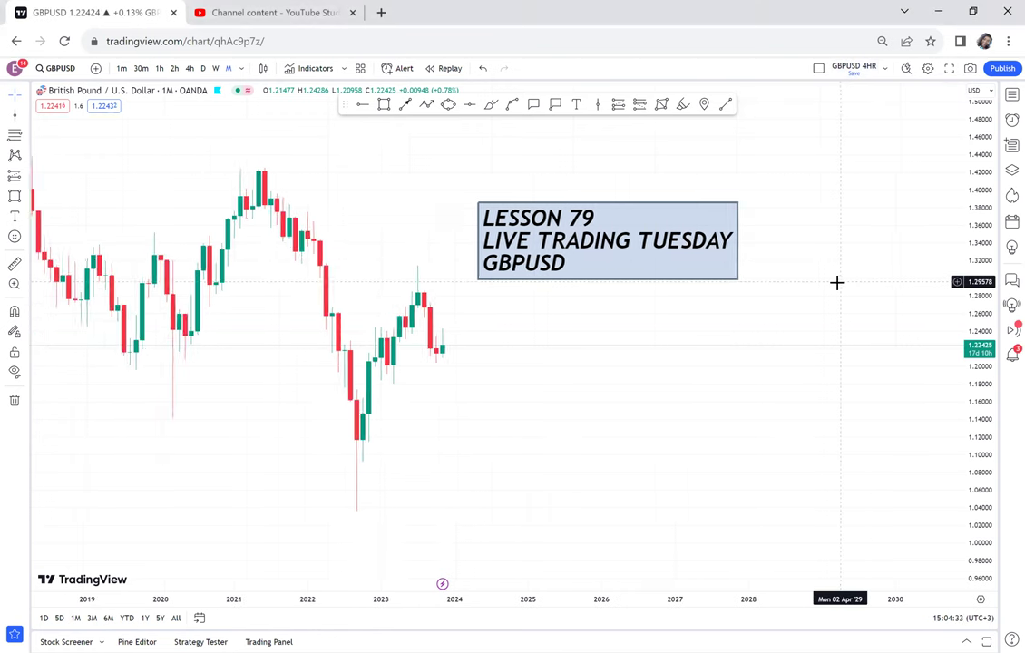
scroll(666, 408, down, 2)
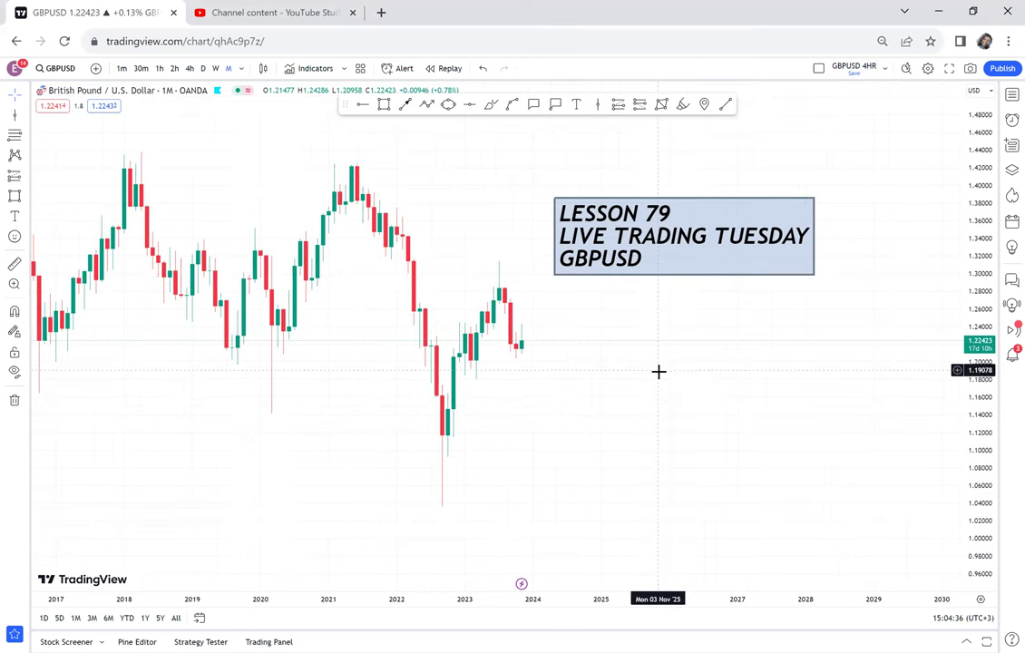
scroll(658, 372, down, 2)
scroll(658, 371, down, 1)
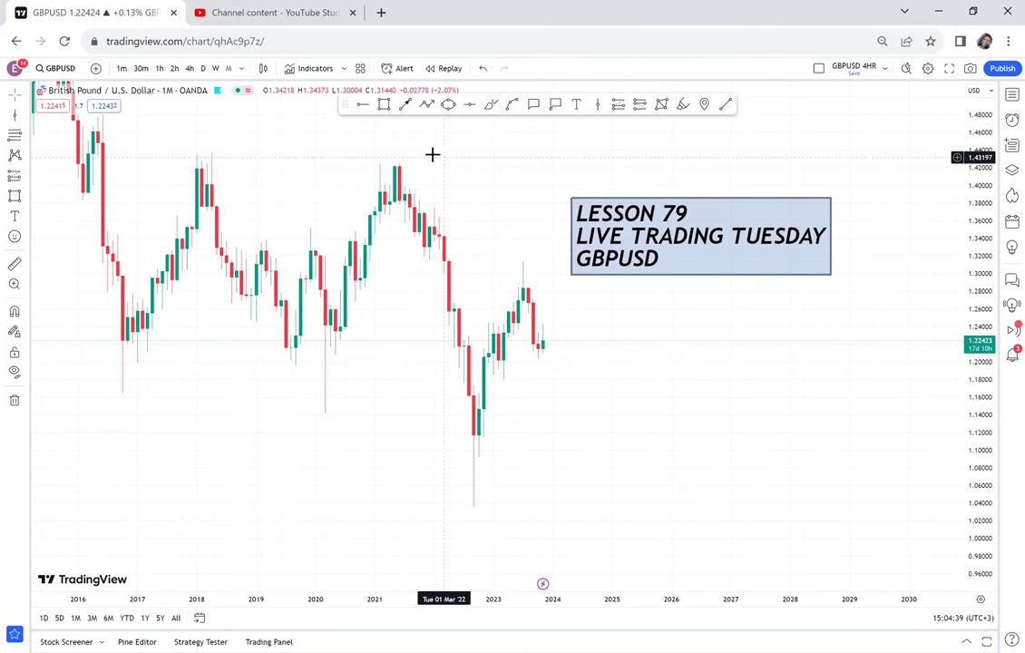
click(363, 110)
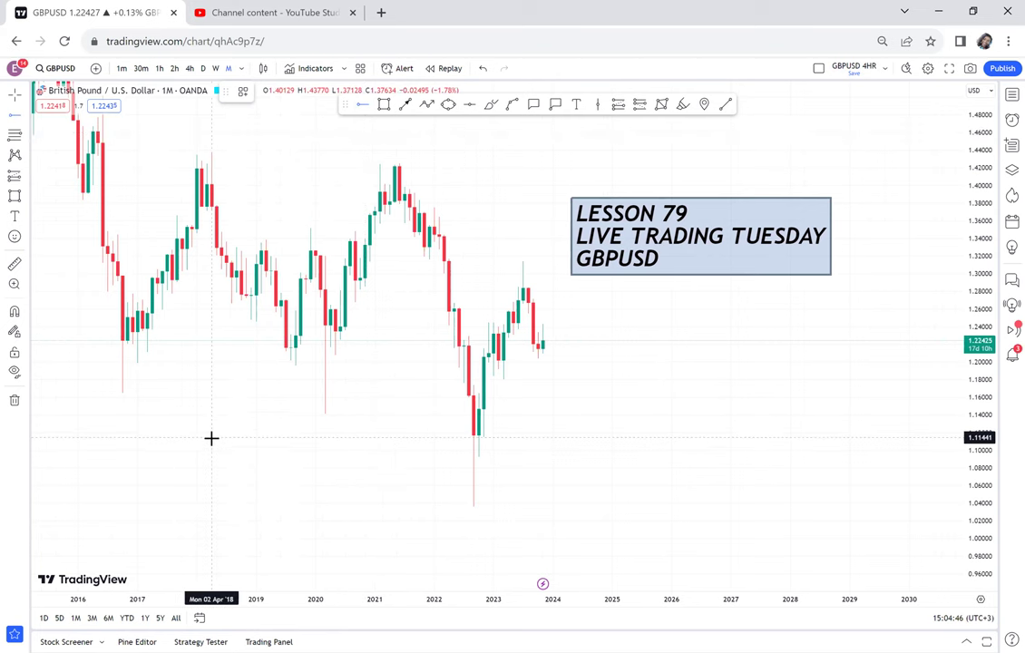
click(344, 302)
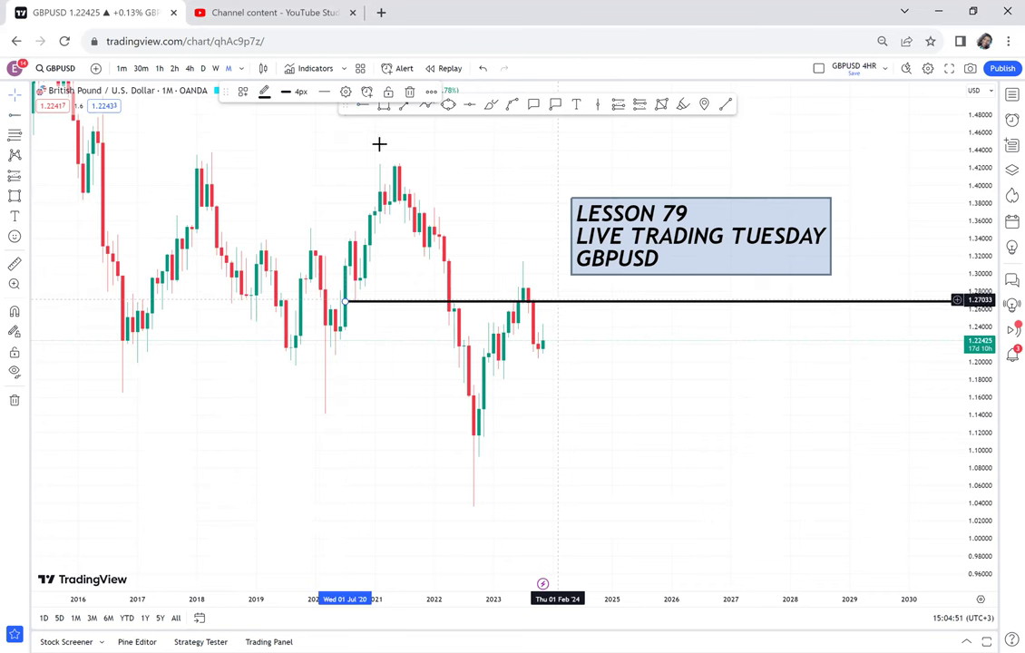
Set the ray's thickness to 1px and shift it to about 1.2674, starting at April 2020.
click(298, 91)
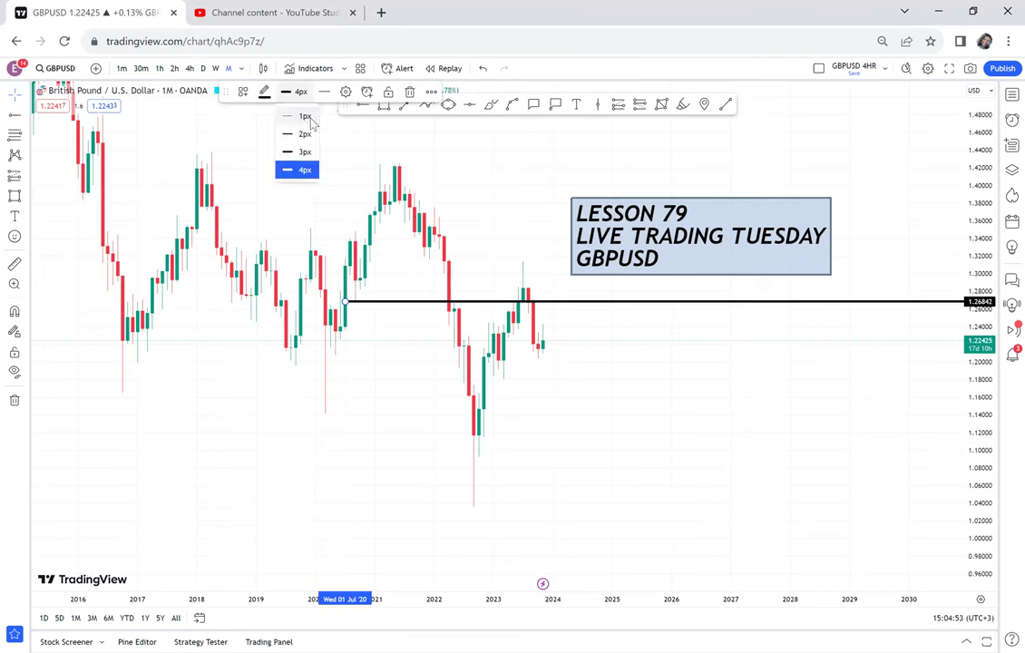
click(308, 117)
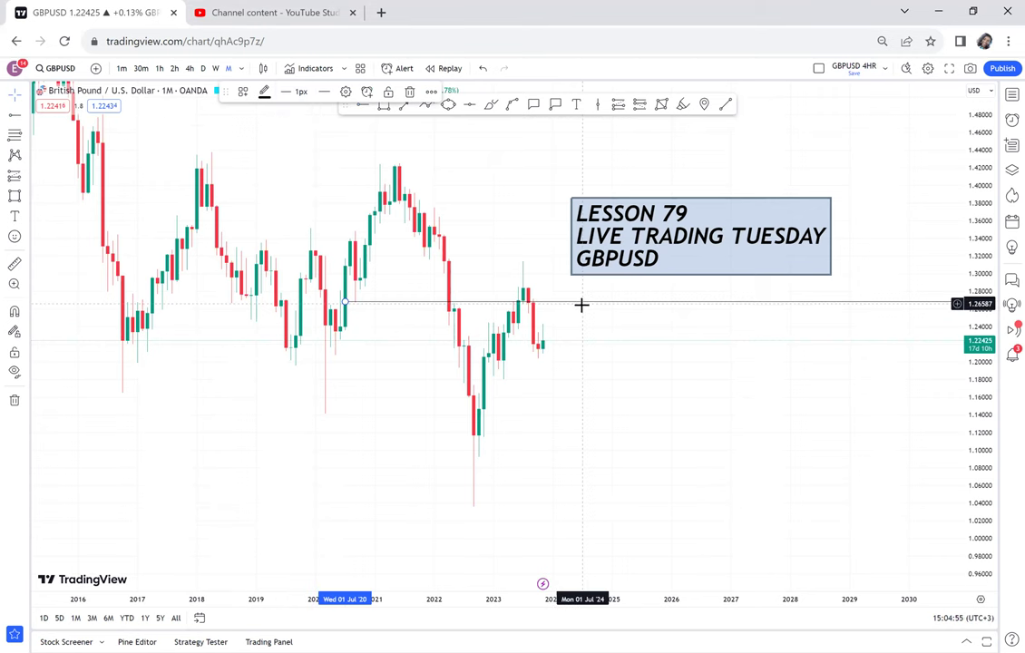
drag(928, 304, 925, 271)
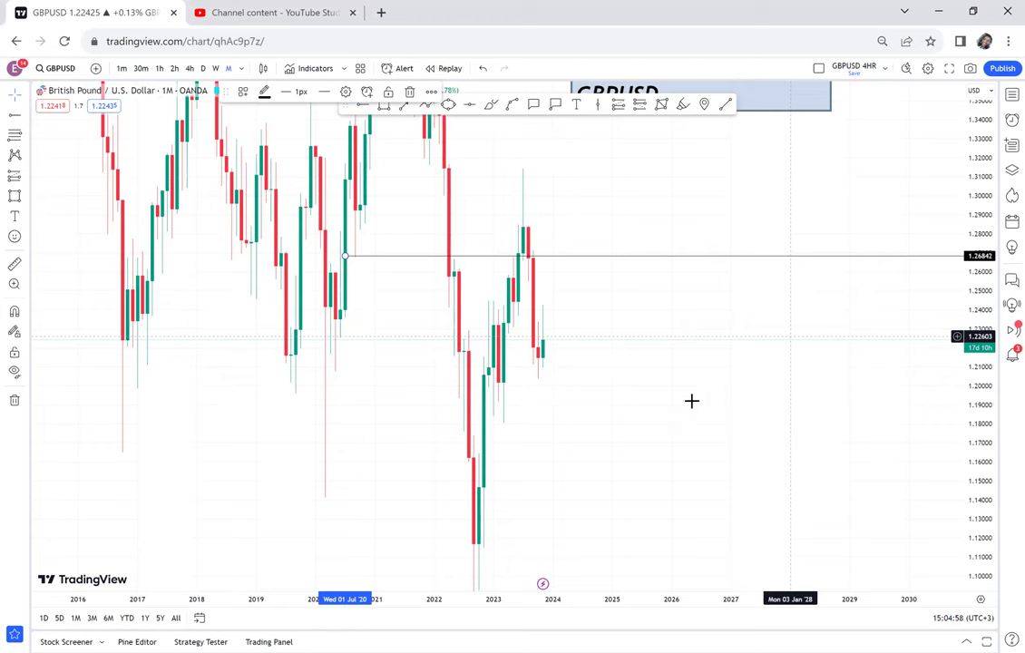
drag(691, 401, 695, 443)
drag(635, 300, 521, 309)
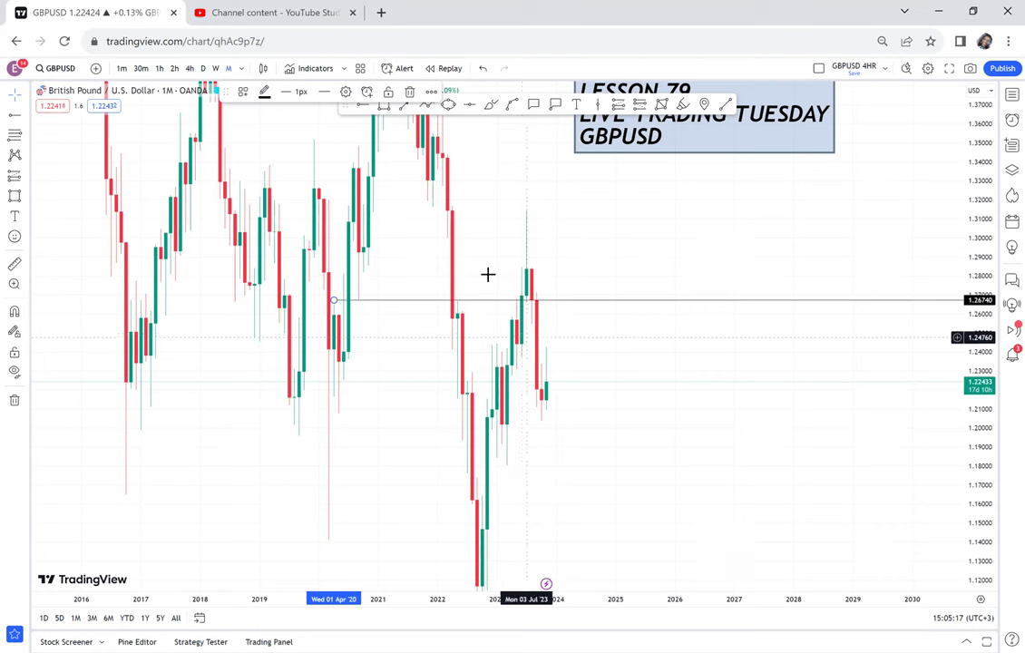
Draw a rectangular zone from August 2022 to mid-2027, spanning about 1.202 down to 1.181.
click(384, 105)
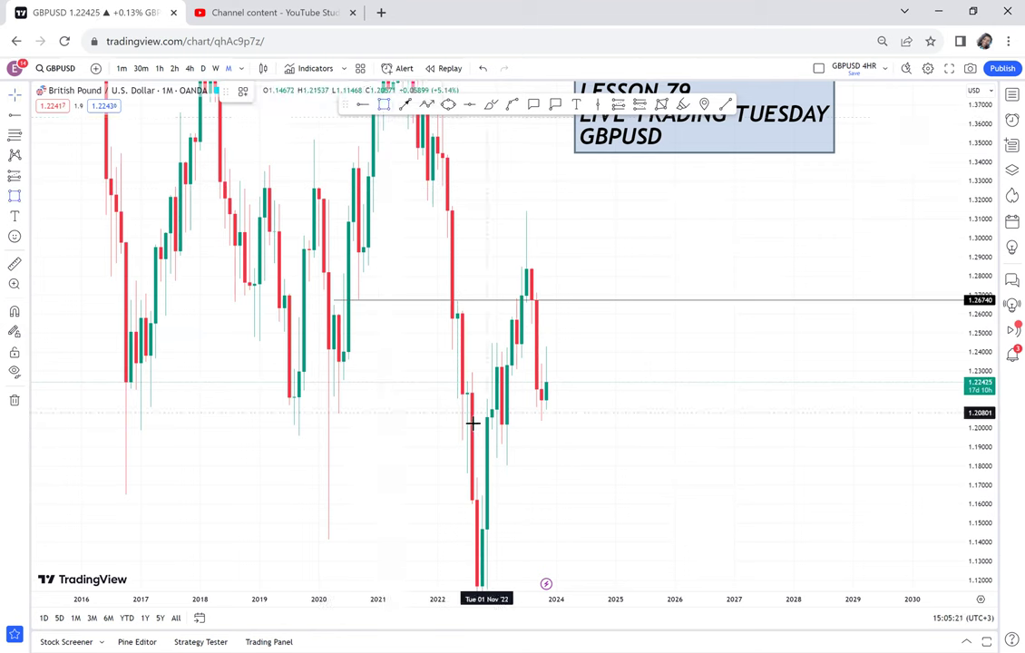
click(488, 430)
click(758, 468)
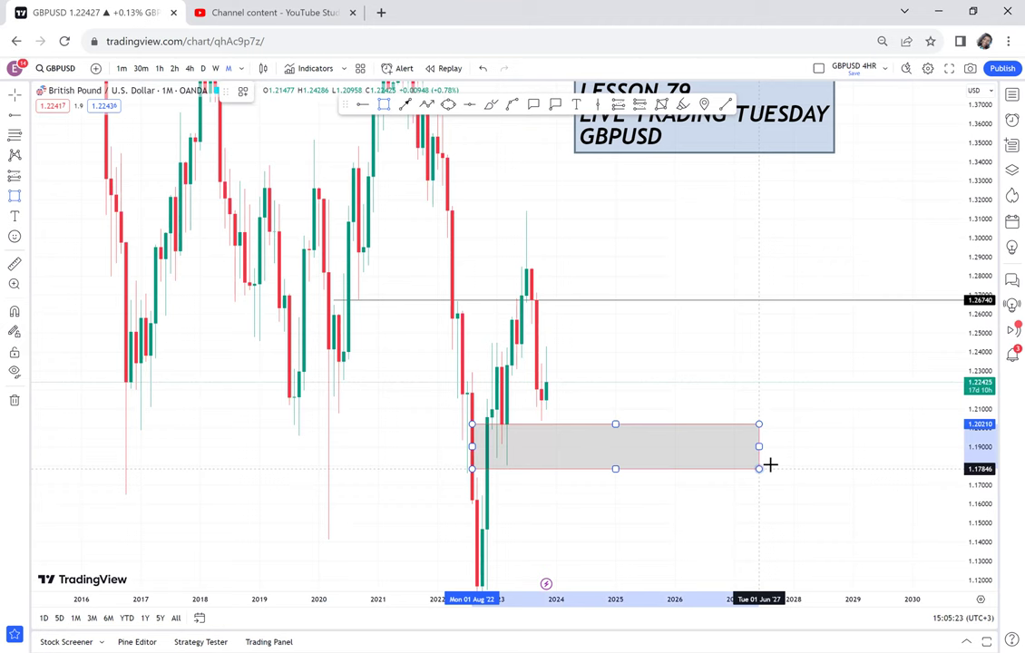
click(809, 409)
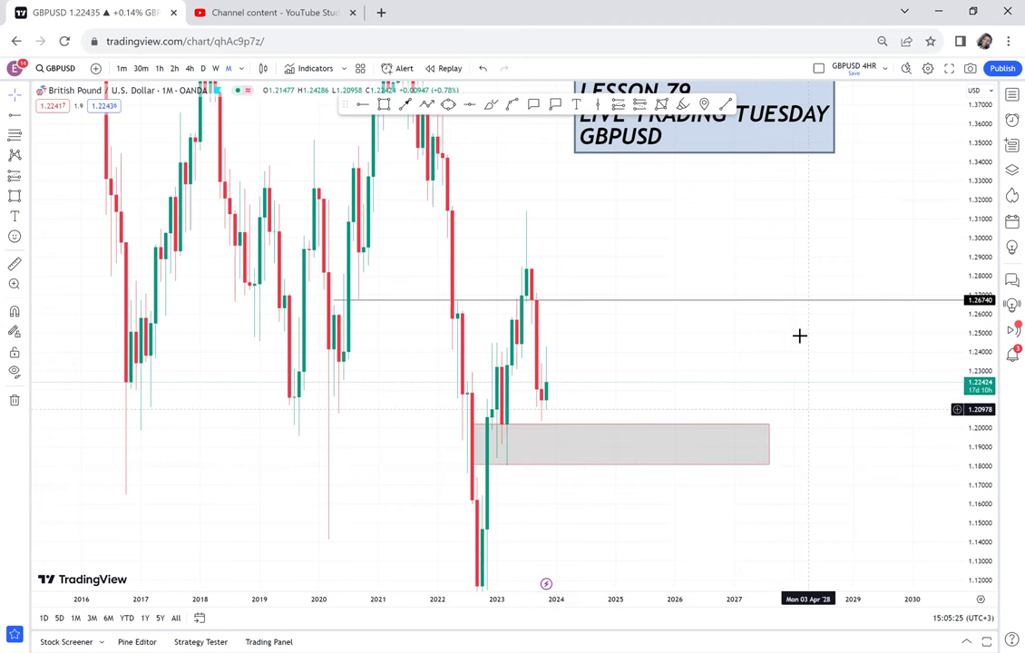
Switch to the weekly timeframe and draw a rectangular zone from 28 February 2022 to 30 October 2023, between about 1.315 and 1.303.
scroll(799, 335, up, 2)
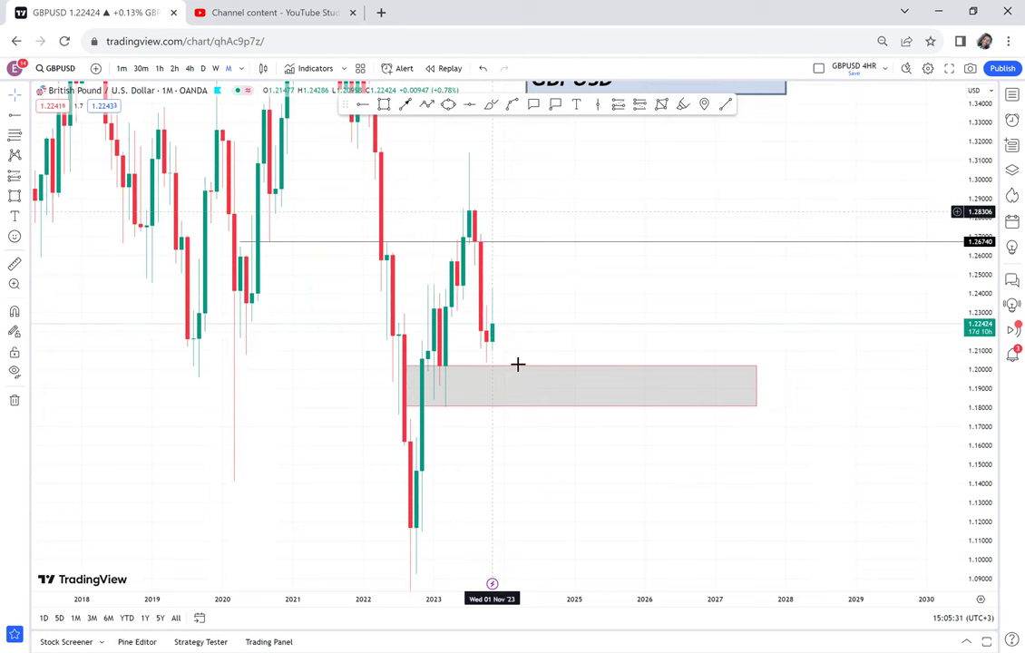
click(216, 69)
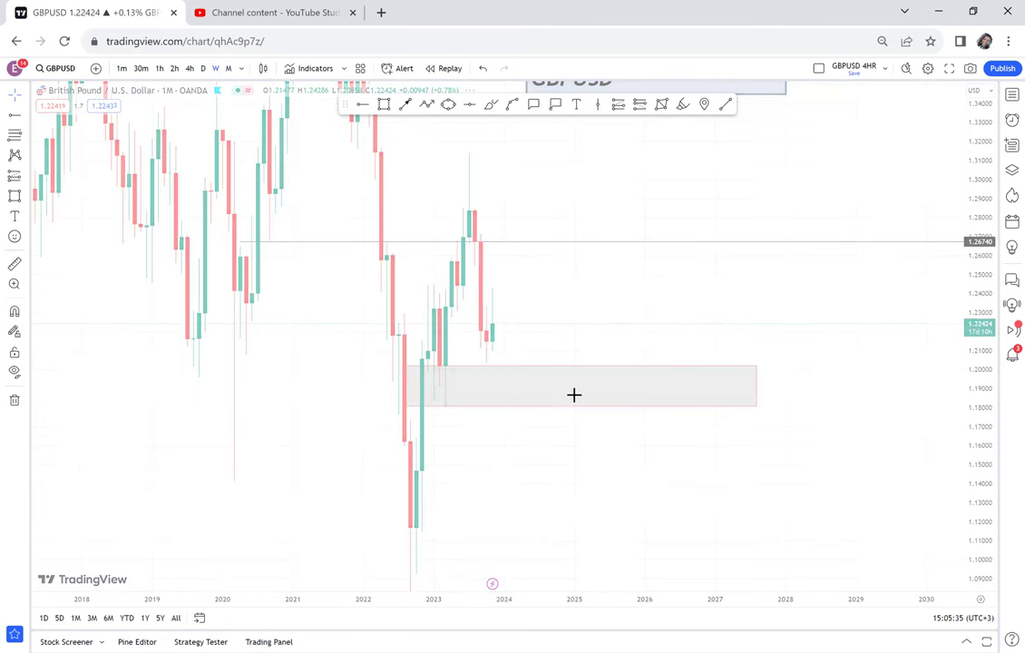
scroll(613, 414, down, 2)
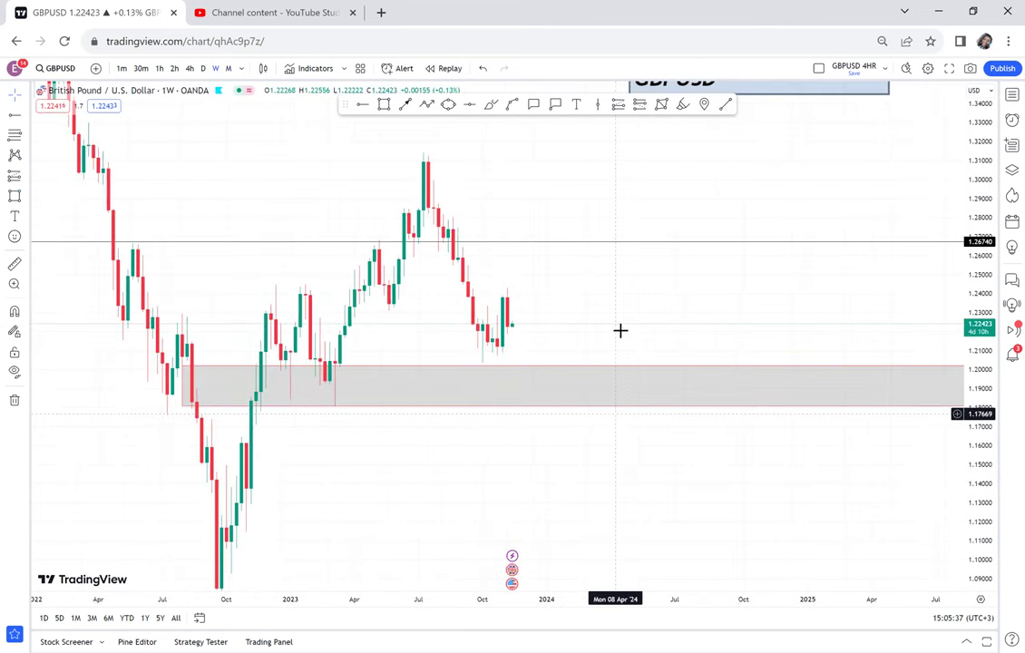
drag(661, 354, 723, 422)
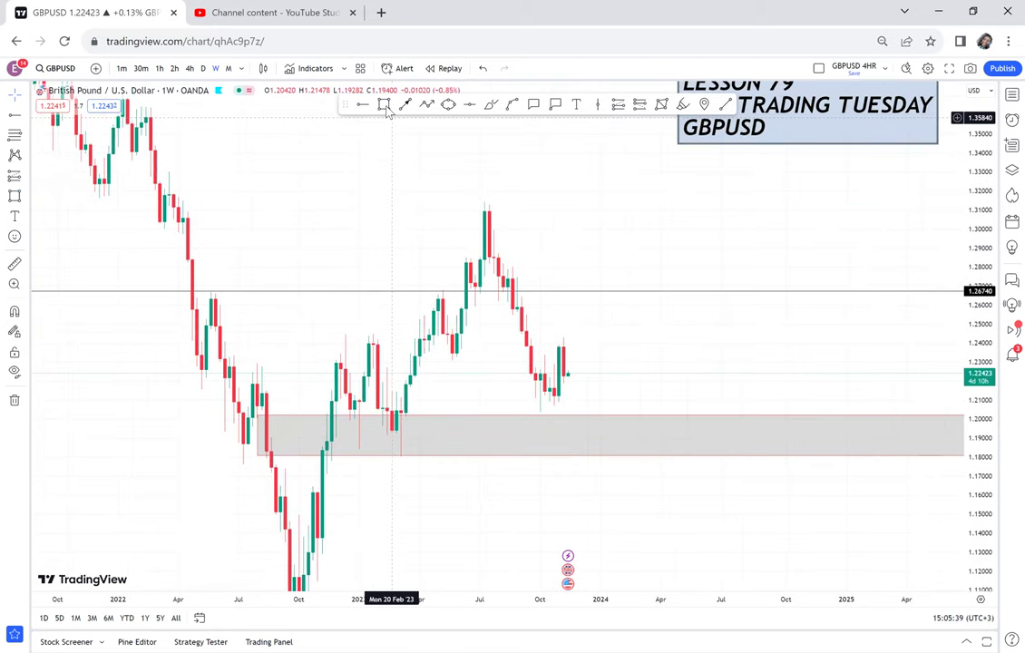
click(155, 200)
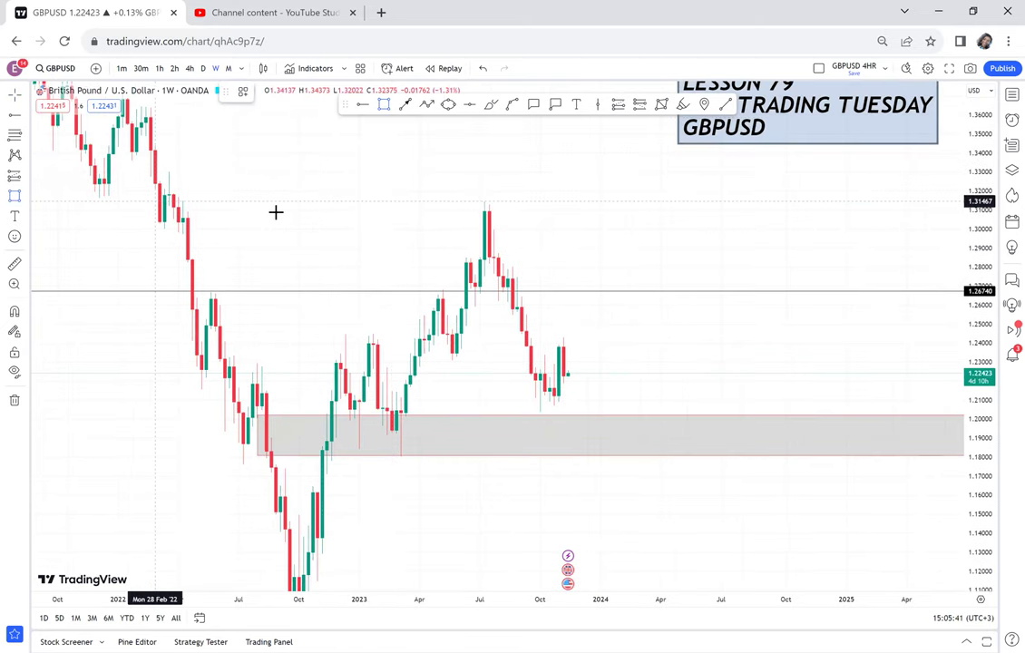
click(517, 186)
drag(517, 186, 558, 222)
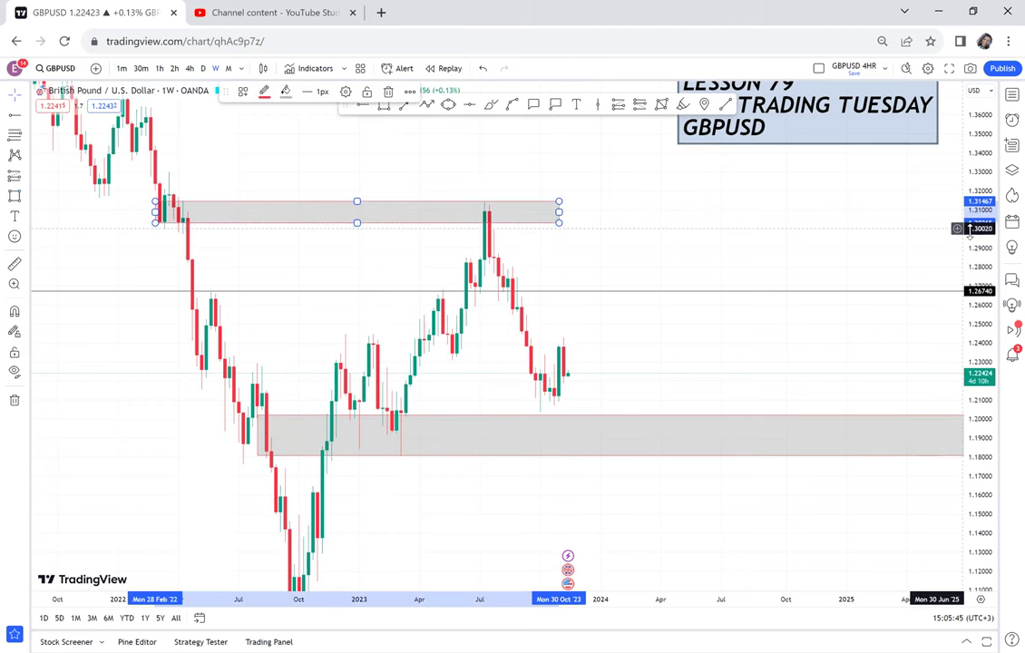
Place a horizontal line at the 2022 swing low, at about 1.035.
drag(975, 354, 975, 435)
scroll(770, 423, down, 2)
drag(745, 452, 745, 392)
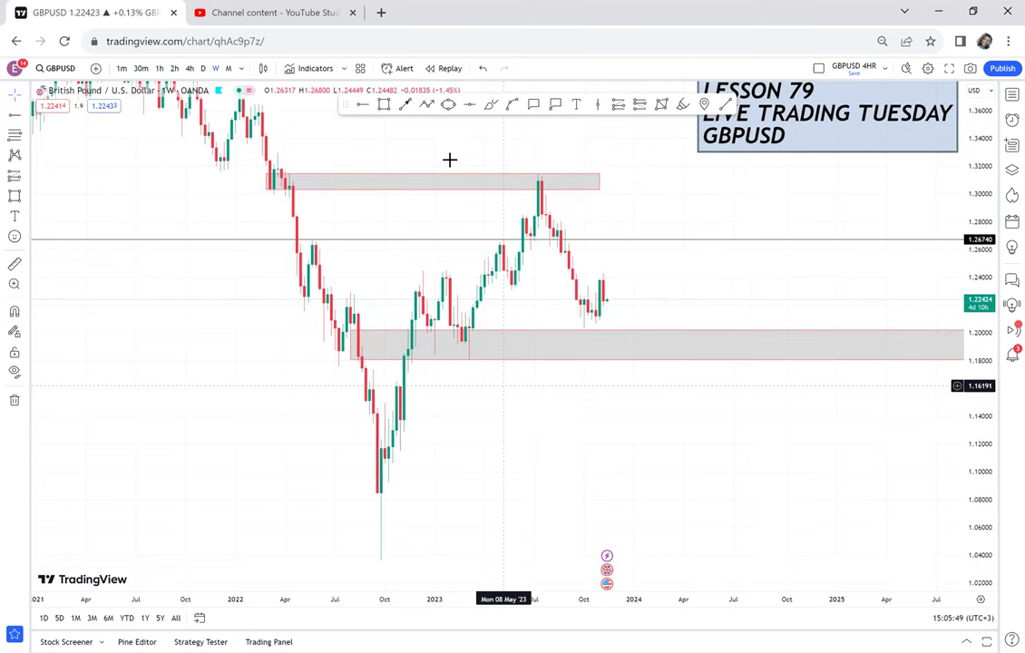
click(469, 105)
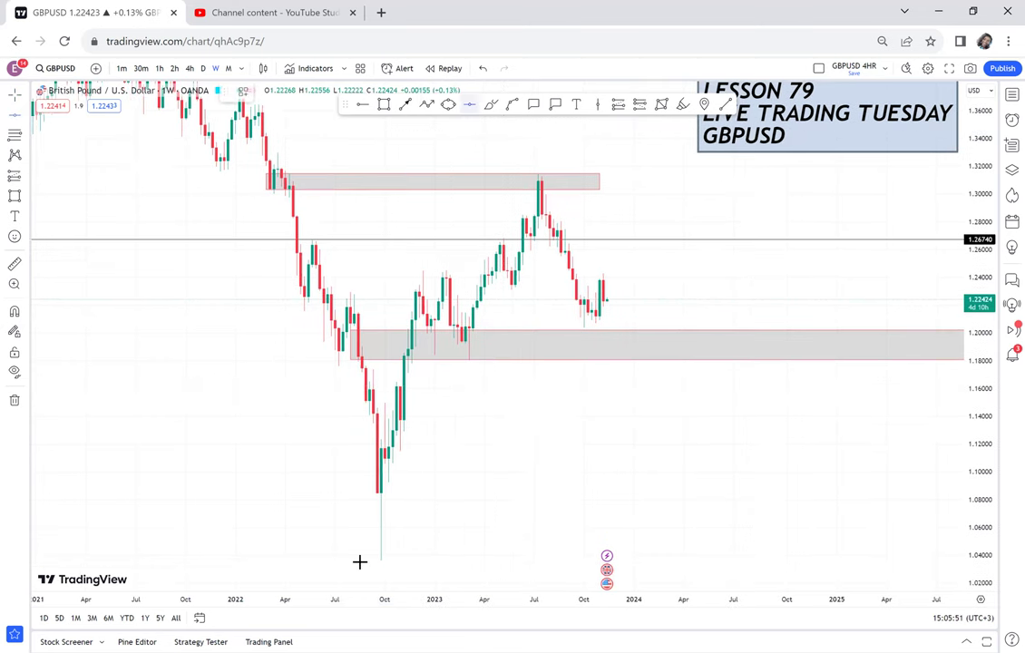
click(498, 562)
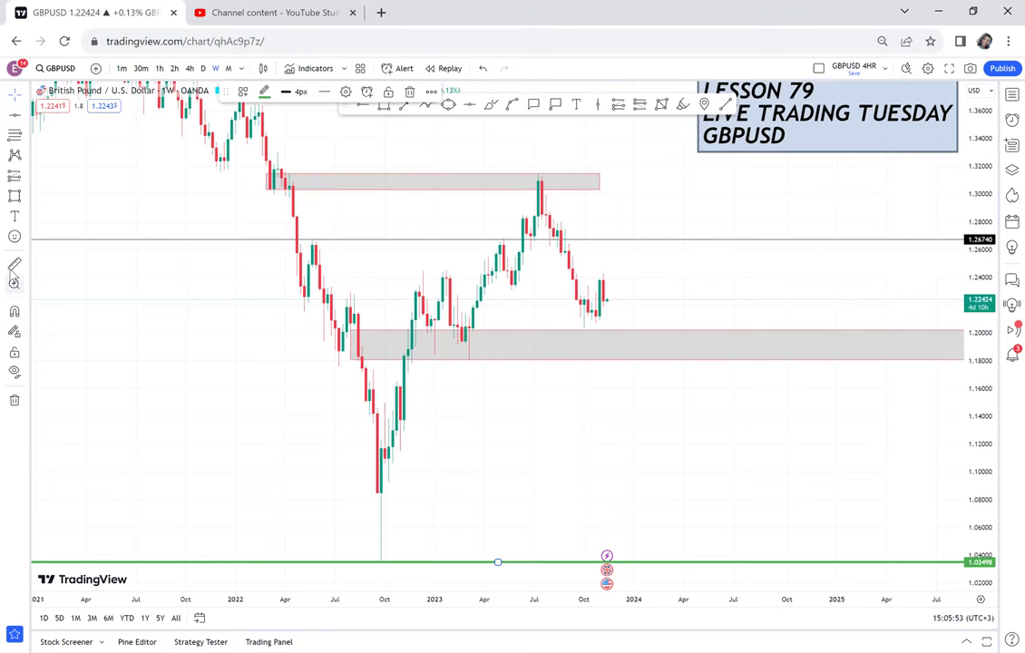
Measure from the upper zone's top edge down to the low line and place a horizontal line at the midpoint, about 1.174.
click(264, 176)
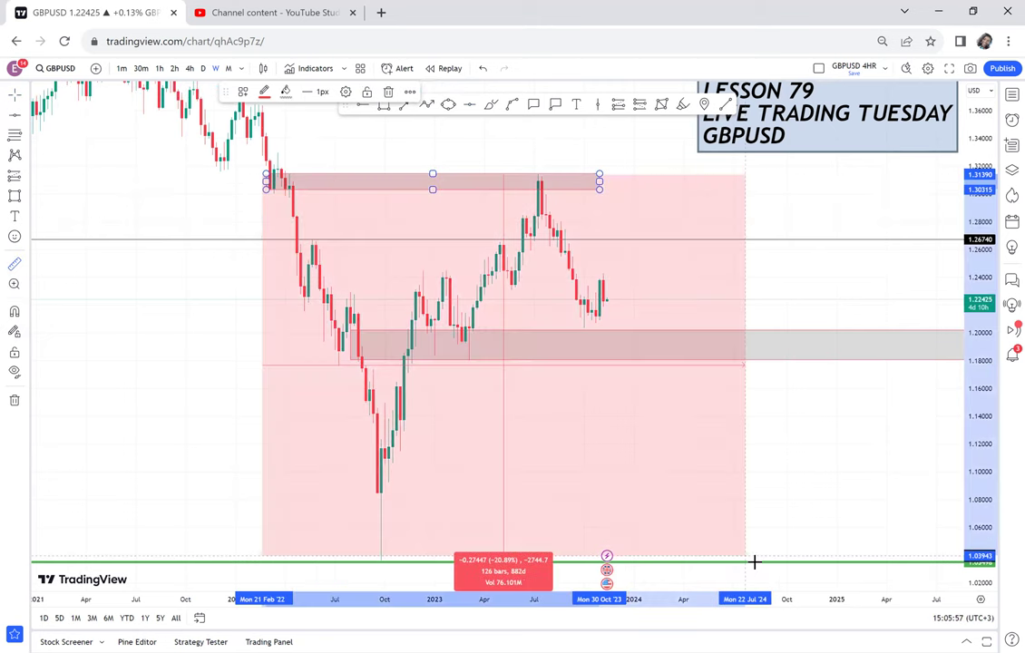
click(754, 562)
click(468, 105)
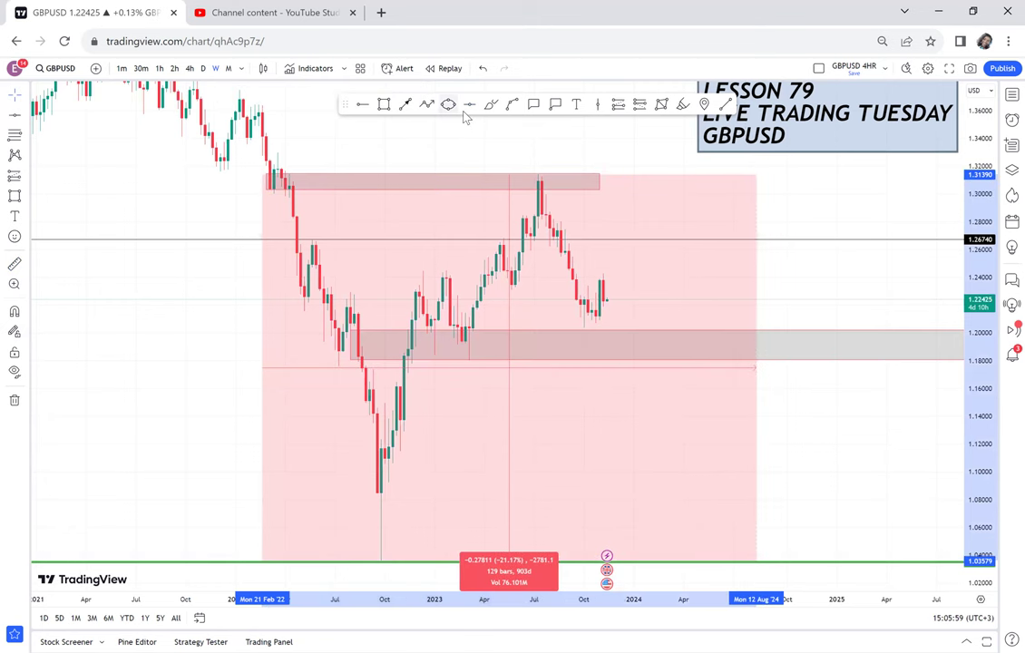
click(498, 367)
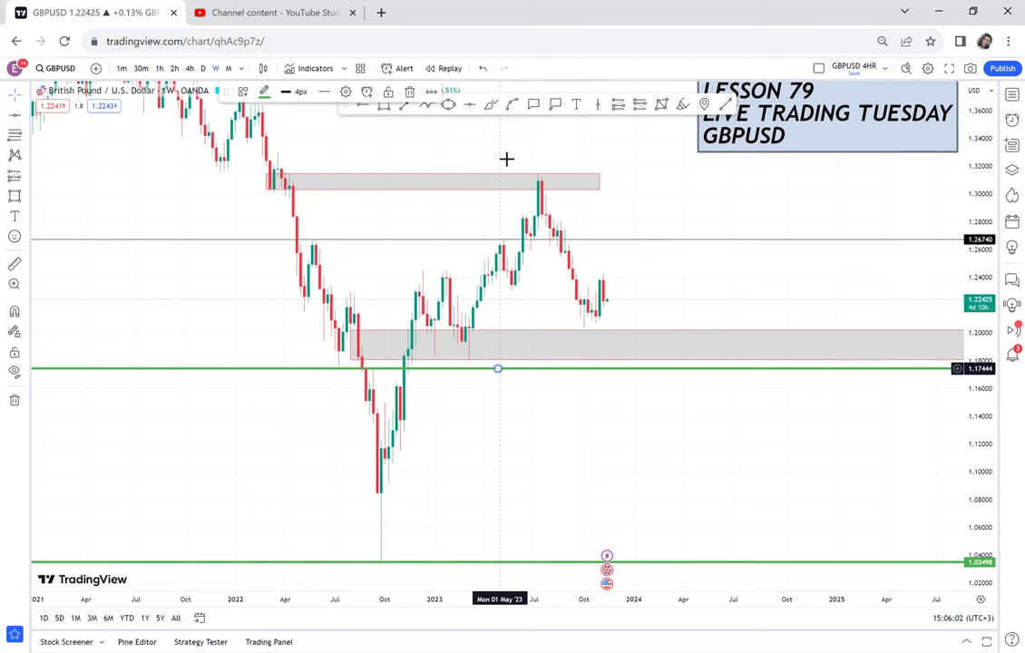
Draw a small ellipse around the November 2022 candles crossing the midpoint line.
click(449, 105)
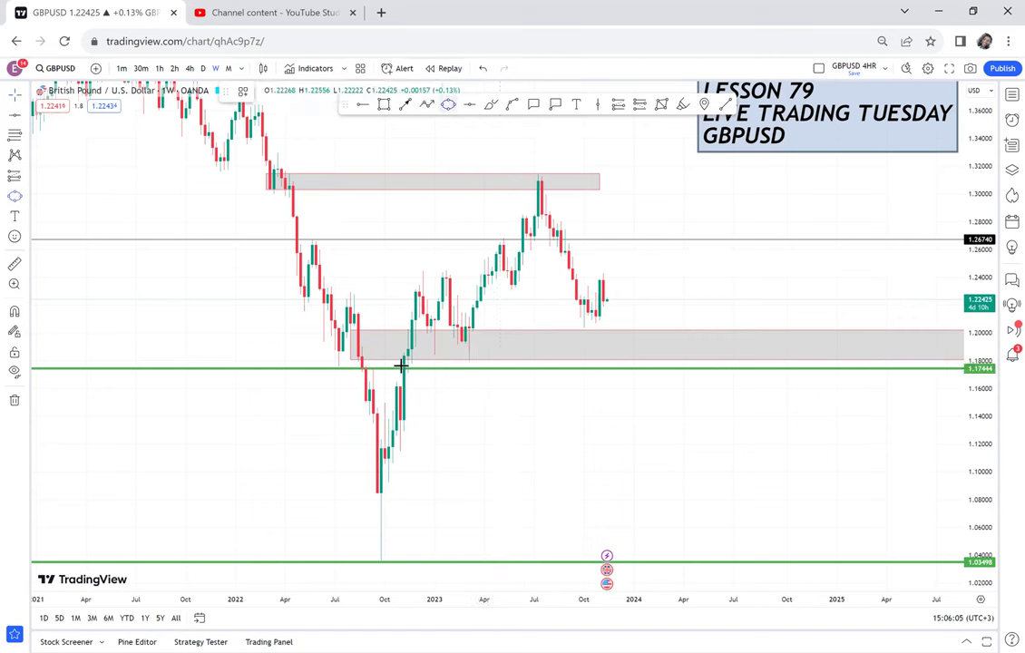
click(400, 365)
click(412, 368)
drag(413, 386, 413, 385)
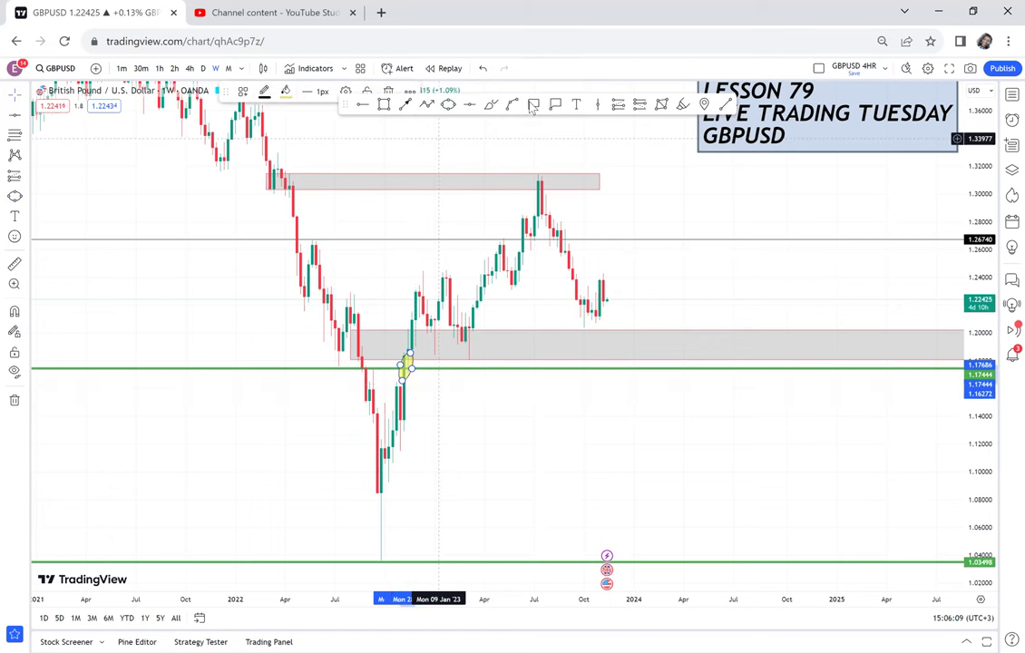
Add a callout reading "RBS" that points to the ellipse on the midpoint line.
click(405, 369)
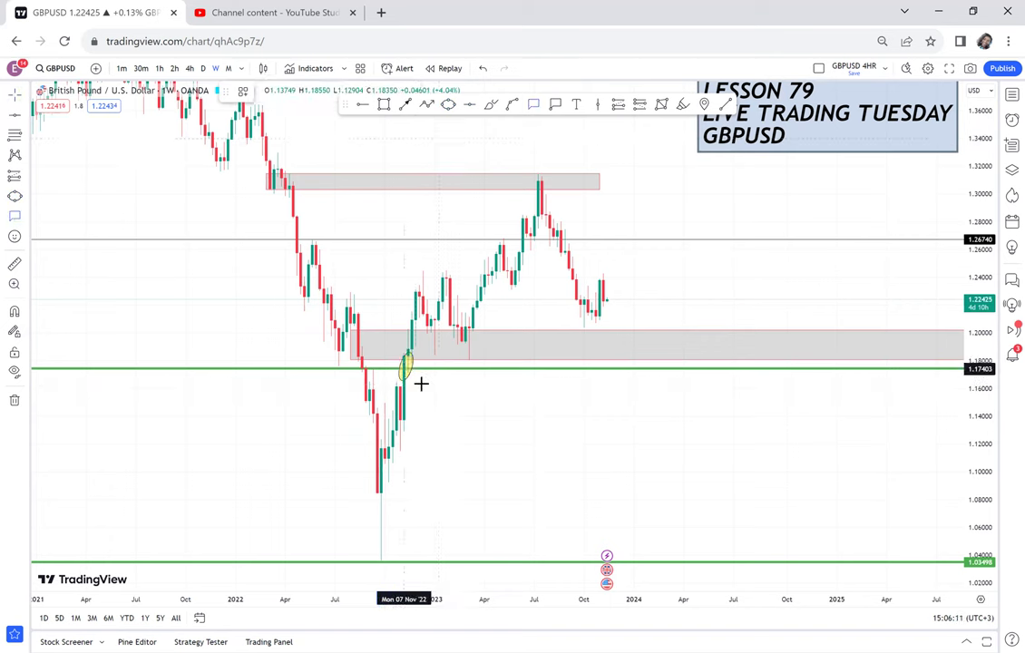
text(RBS)
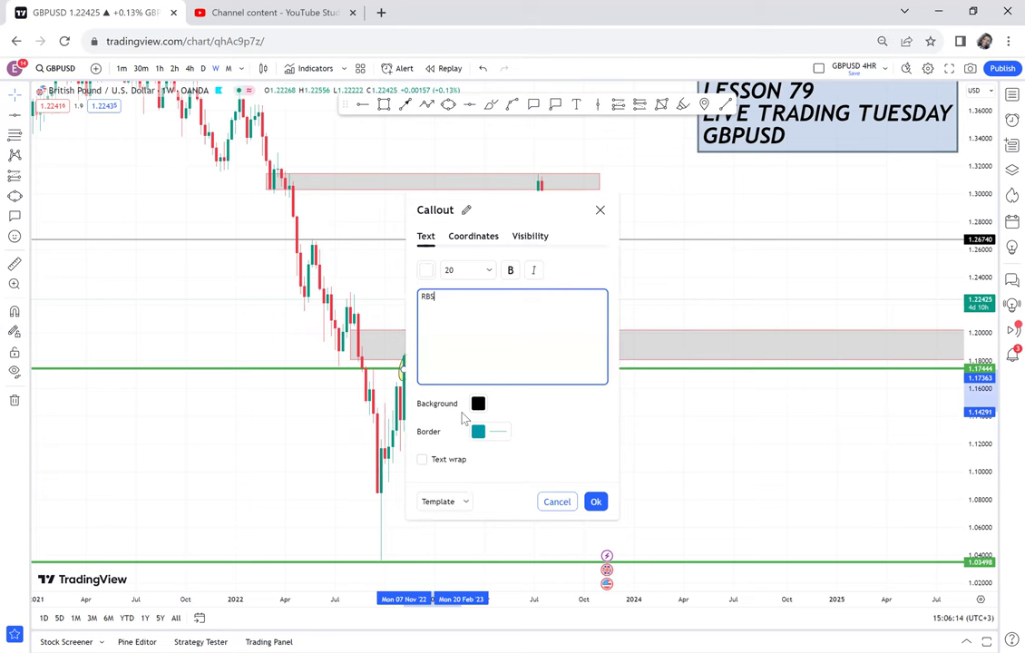
click(657, 398)
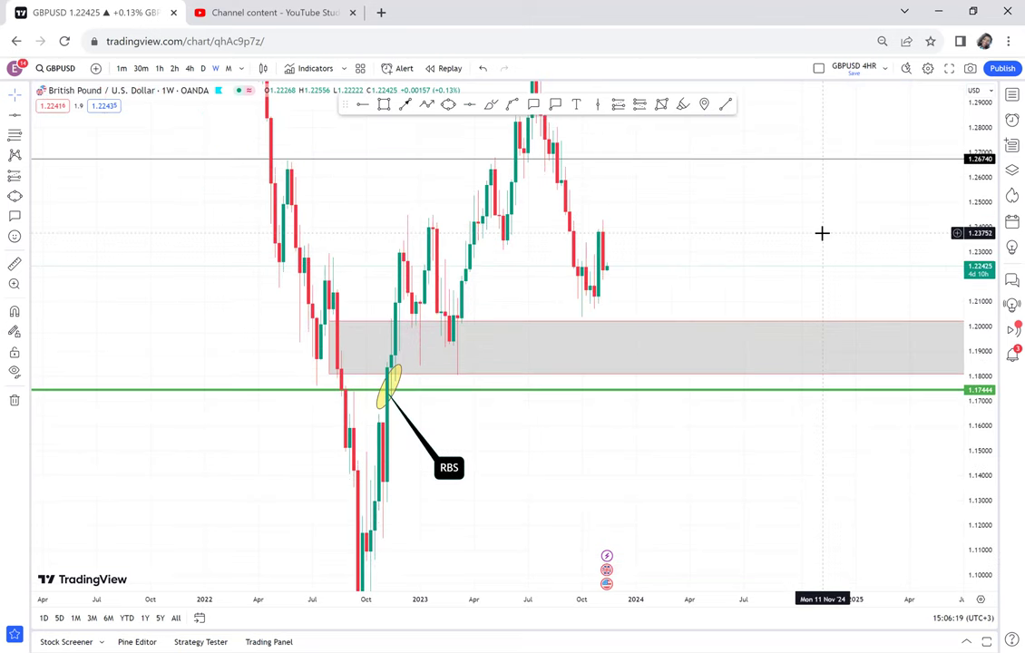
Draw a rectangular zone over the recent weekly lows from September to December 2023, between about 1.212 and 1.204.
scroll(821, 233, up, 2)
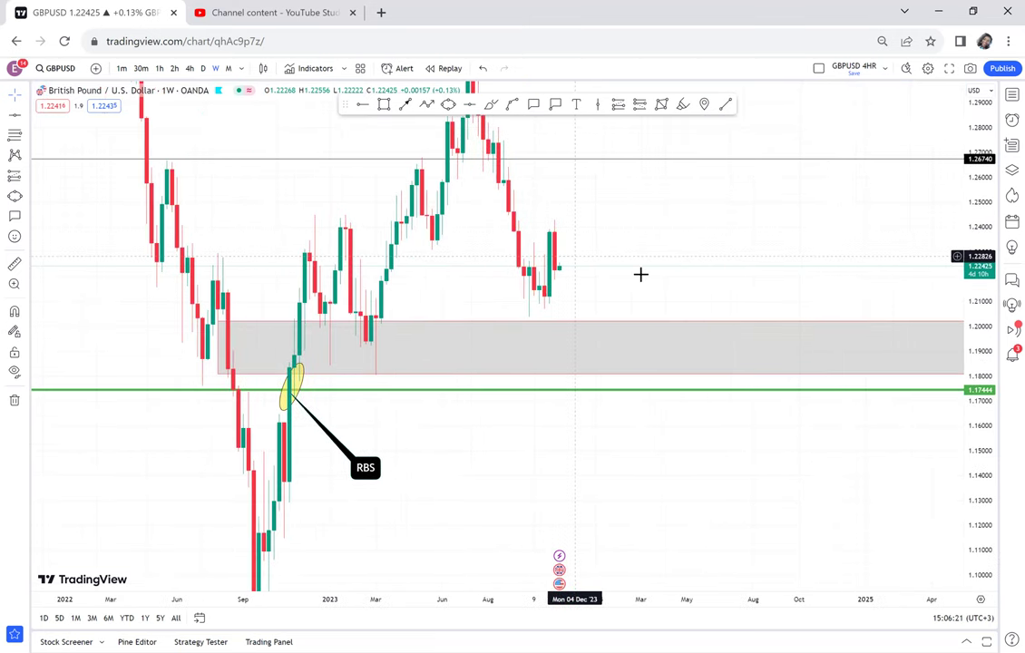
scroll(640, 274, up, 2)
scroll(481, 181, up, 1)
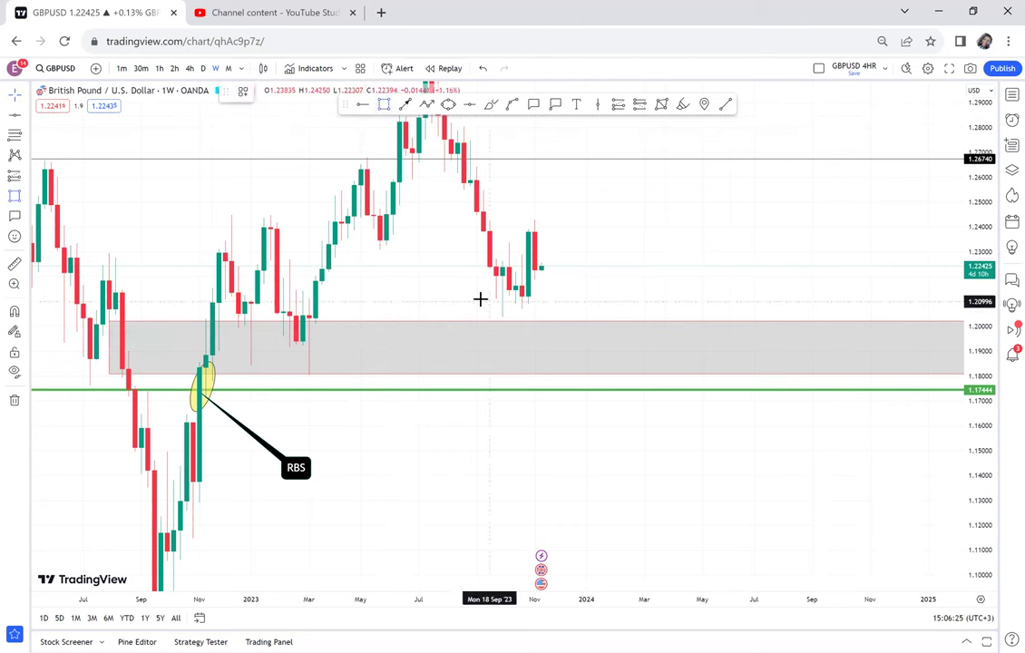
mouse_move(478, 298)
mouse_down()
mouse_move(586, 308)
mouse_move(586, 371)
mouse_up()
drag(579, 327, 573, 317)
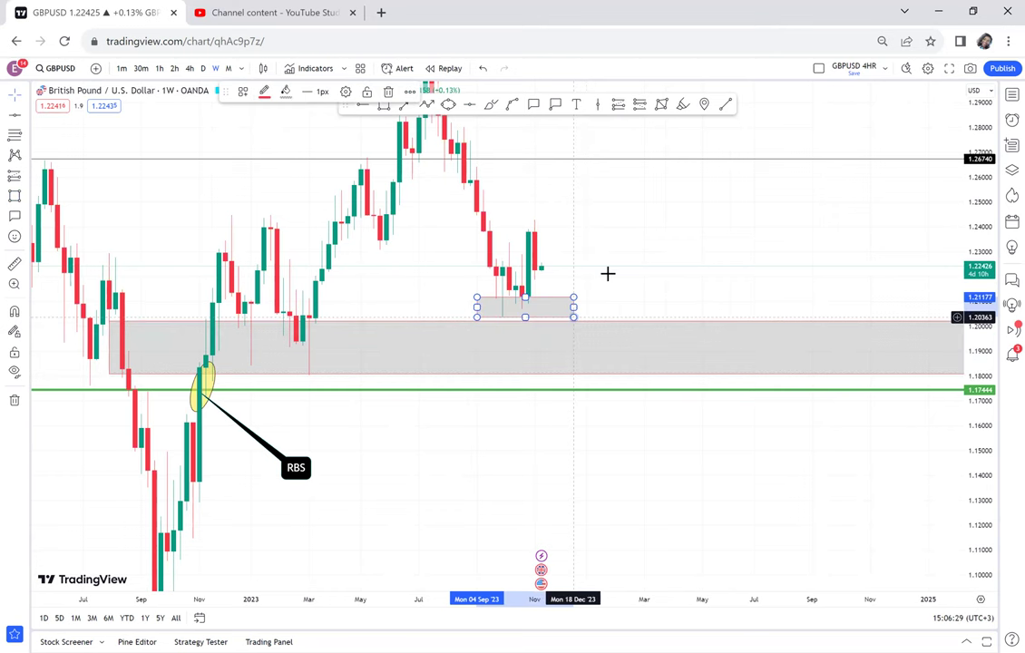
click(608, 273)
Place a horizontal ray at about 1.234 starting in July 2023 and set its thickness to 3px.
scroll(367, 121, up, 1)
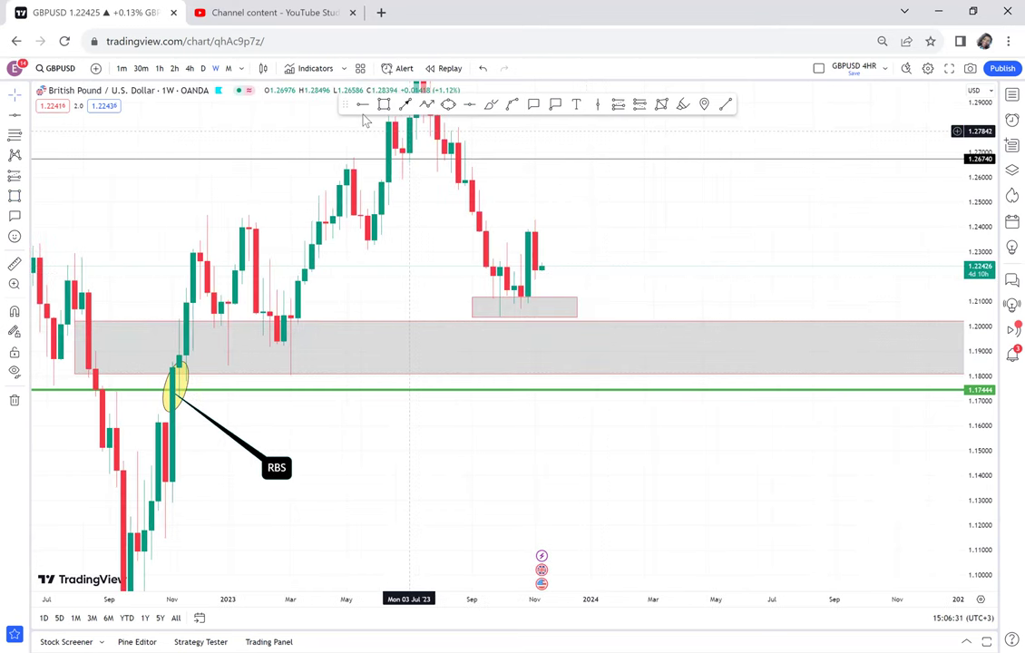
click(421, 242)
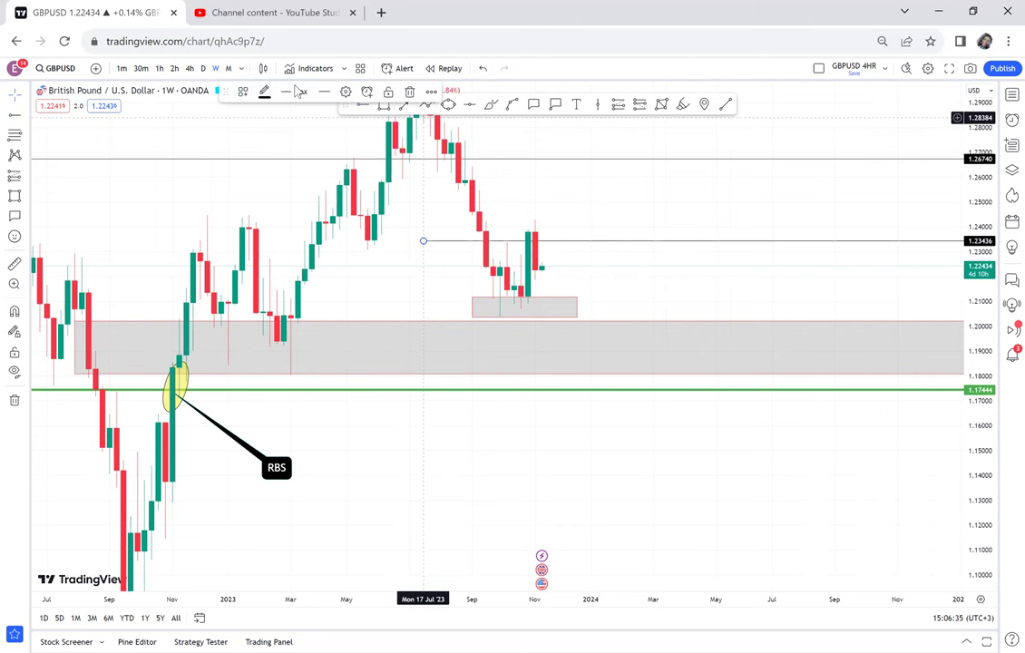
click(298, 91)
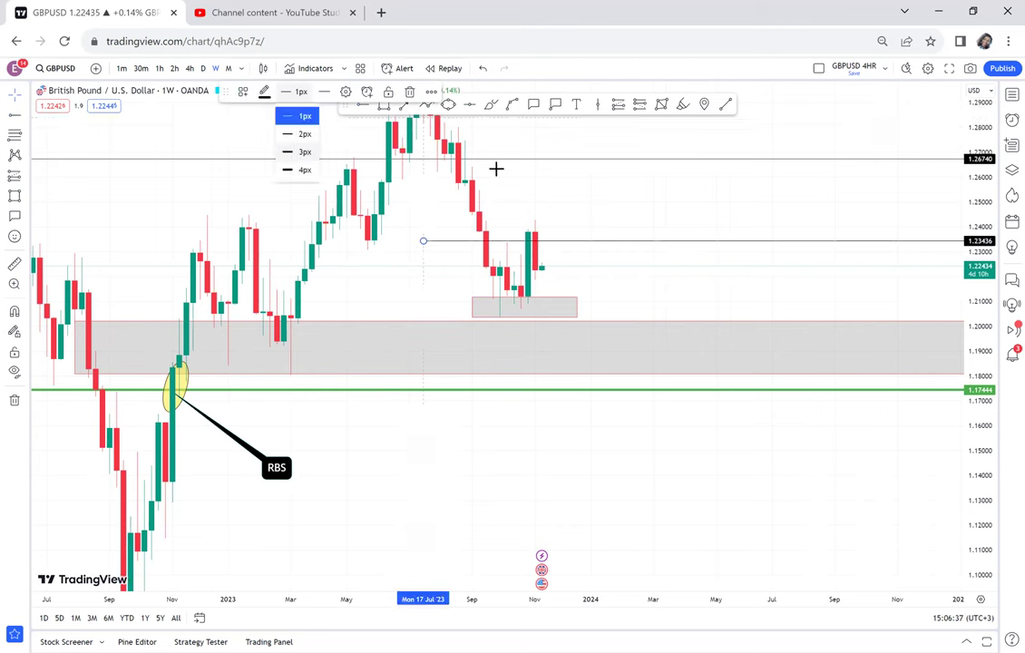
click(305, 151)
Draw a rectangular zone over the September to October 2023 candles, from about 1.265 down to just above the 1.234 ray.
click(384, 105)
mouse_move(505, 318)
mouse_down()
mouse_move(556, 242)
mouse_move(530, 213)
mouse_move(528, 176)
mouse_up()
drag(603, 173, 638, 277)
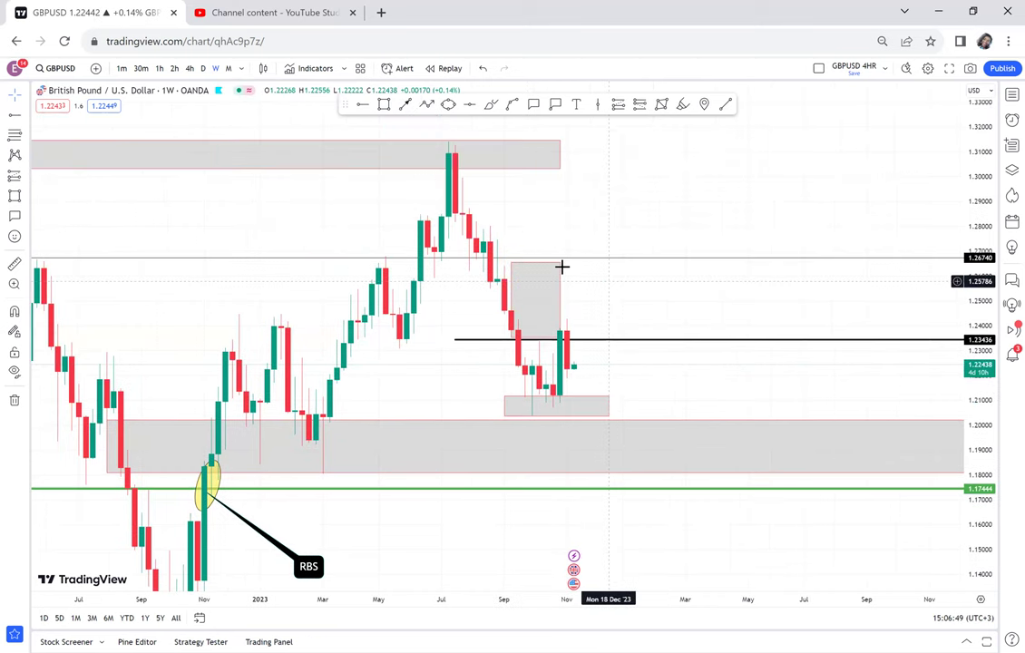
Place a horizontal ray along the new zone's top edge, at about 1.265, starting in July 2023.
click(366, 104)
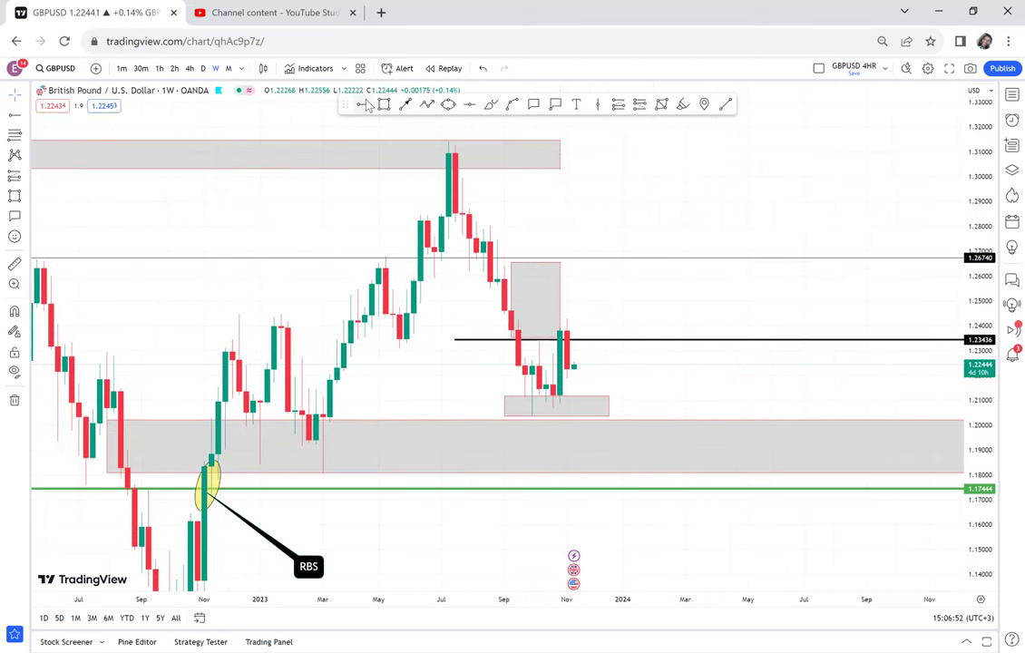
click(442, 263)
click(609, 308)
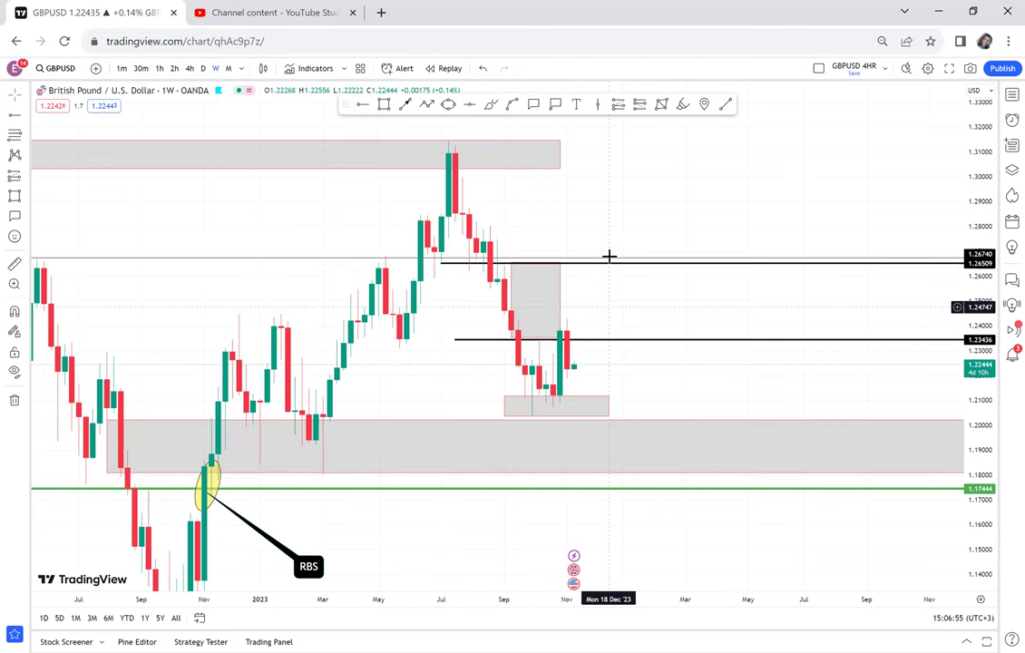
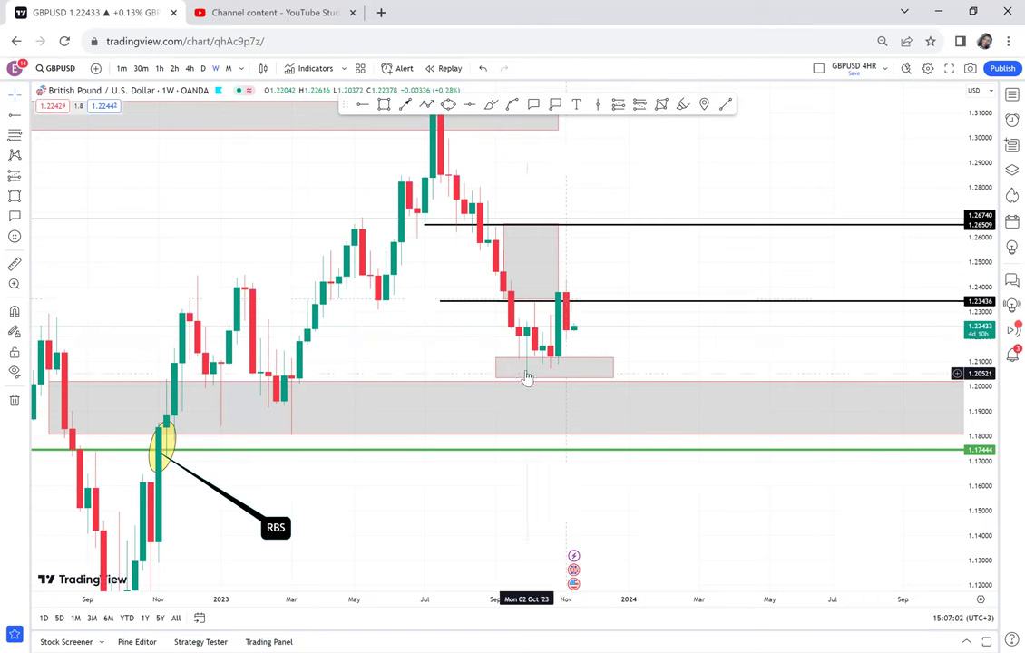
Resize the zone over the recent weekly lows so its top sits at about 1.213 and it extends to 1 January 2024.
click(614, 359)
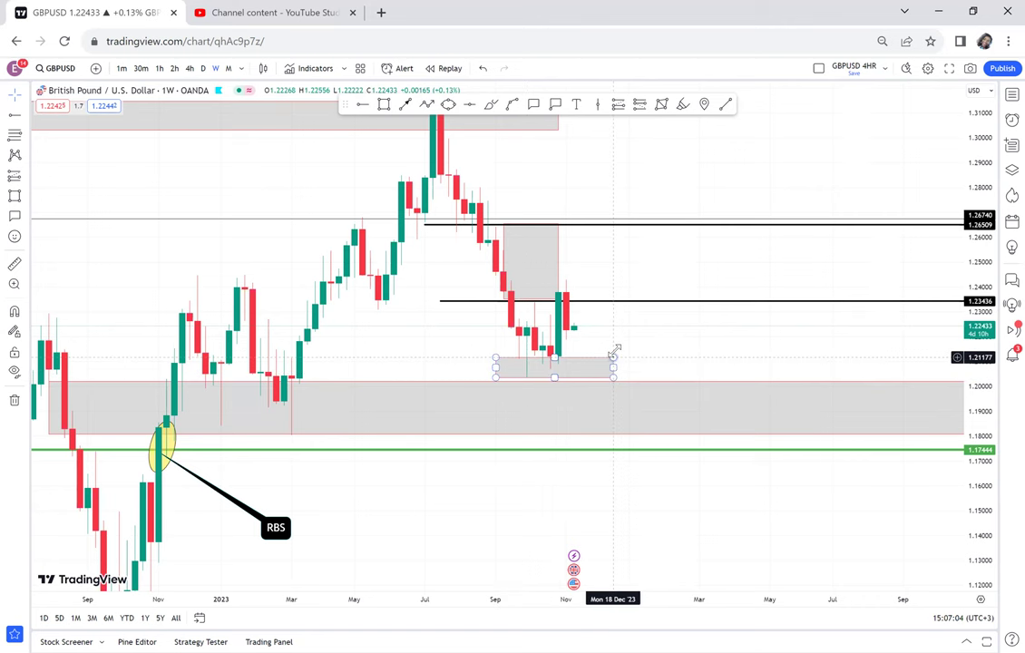
drag(614, 358, 622, 303)
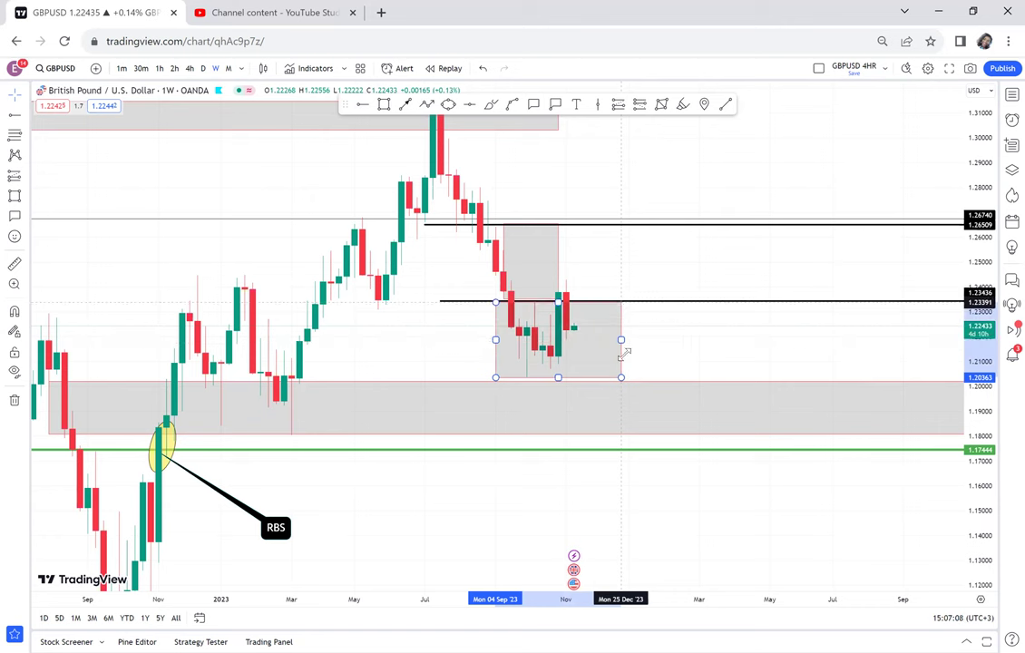
drag(624, 353, 627, 353)
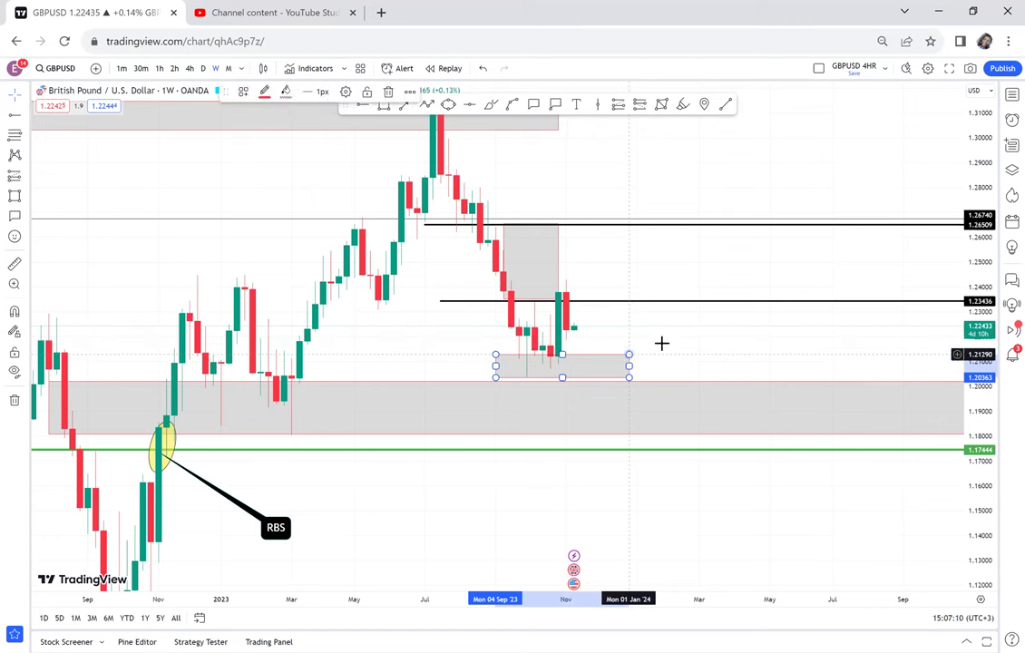
click(661, 343)
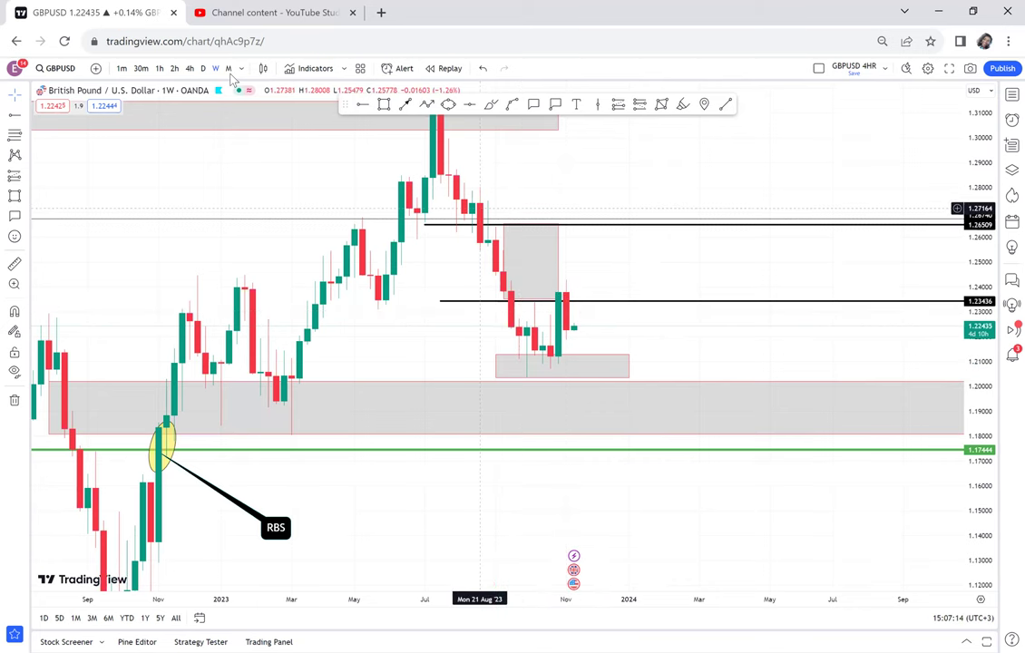
Switch to the daily timeframe and draw a rectangular zone from 12 September to 20 November 2023, between about 1.243 and 1.239.
click(203, 69)
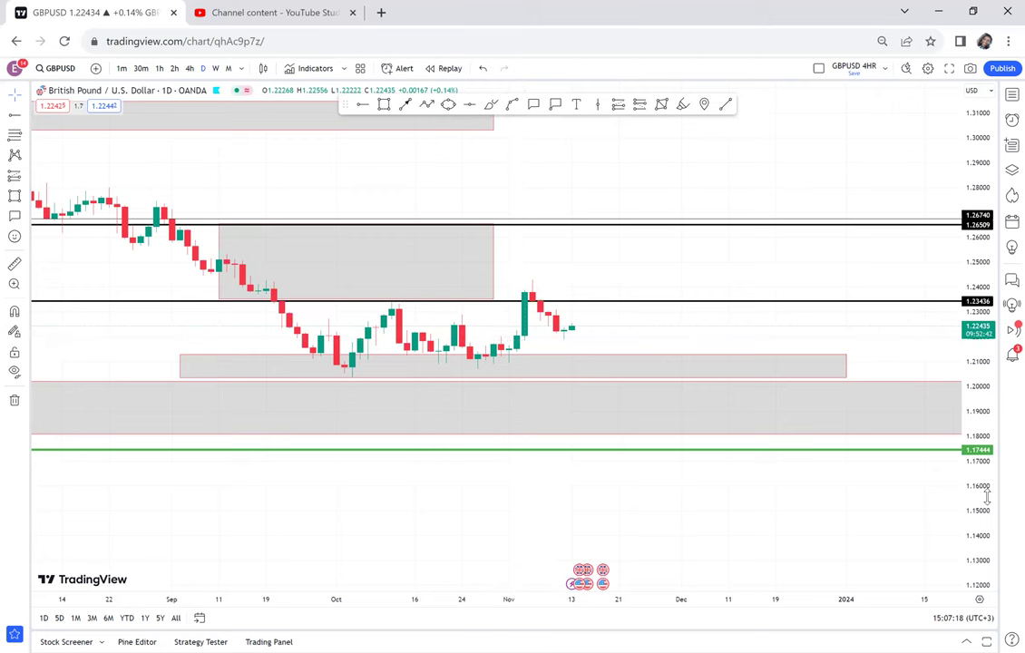
scroll(752, 289, down, 2)
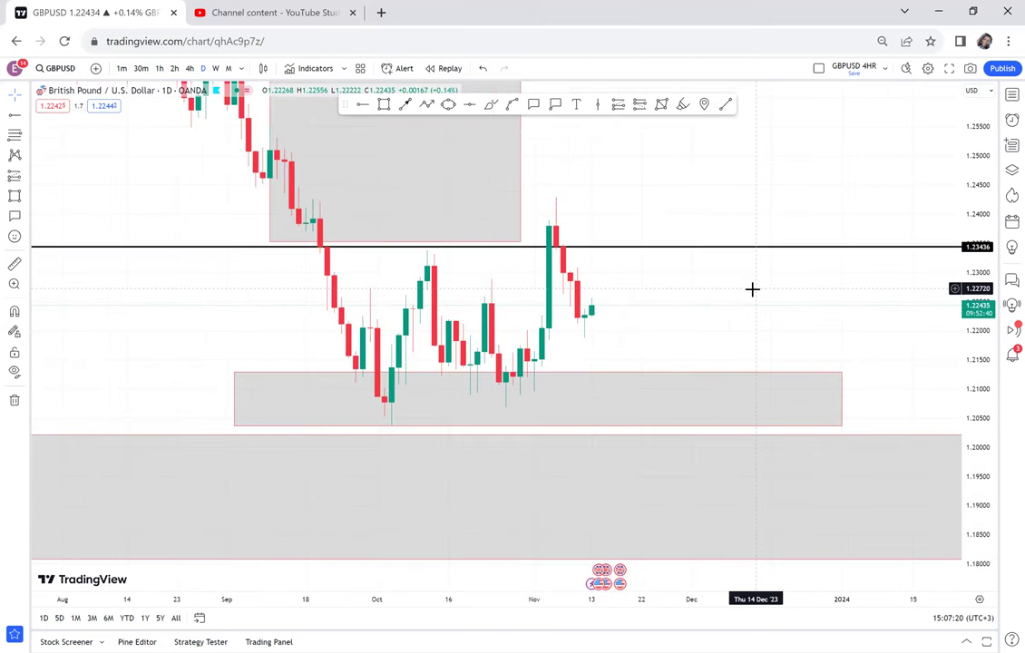
drag(711, 223, 674, 240)
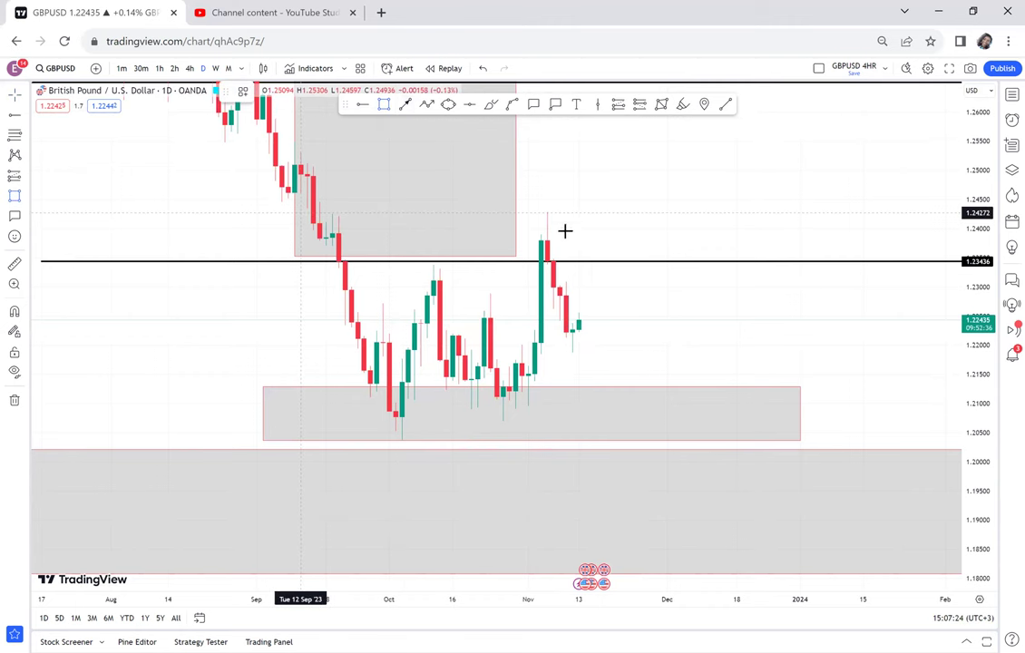
click(610, 236)
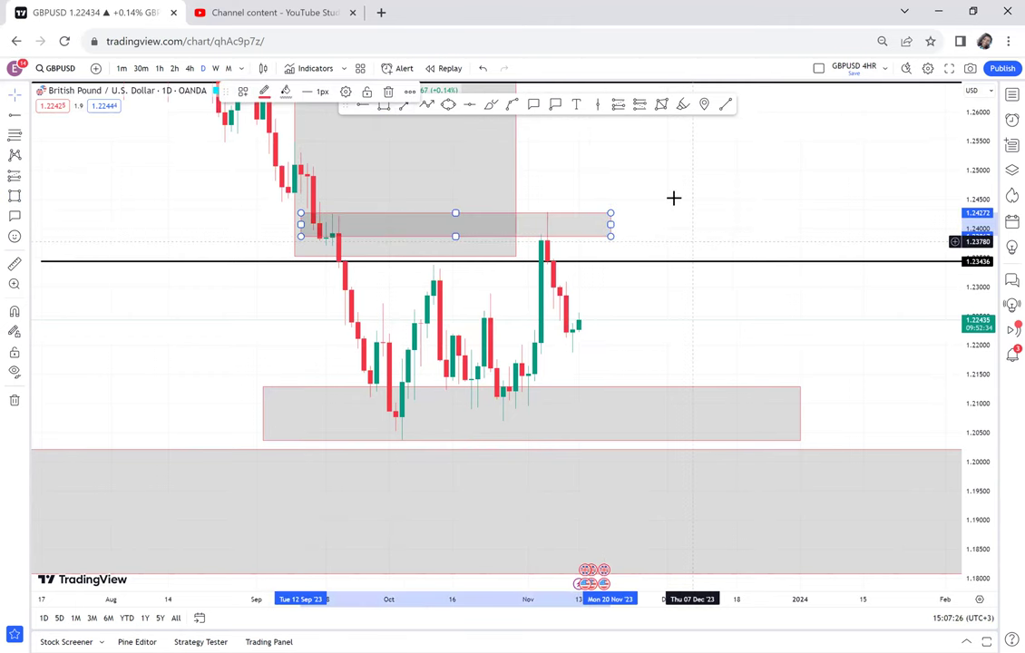
Draw small ellipses around the mid-September and early November 2023 candles inside the new daily zone.
drag(692, 241, 675, 202)
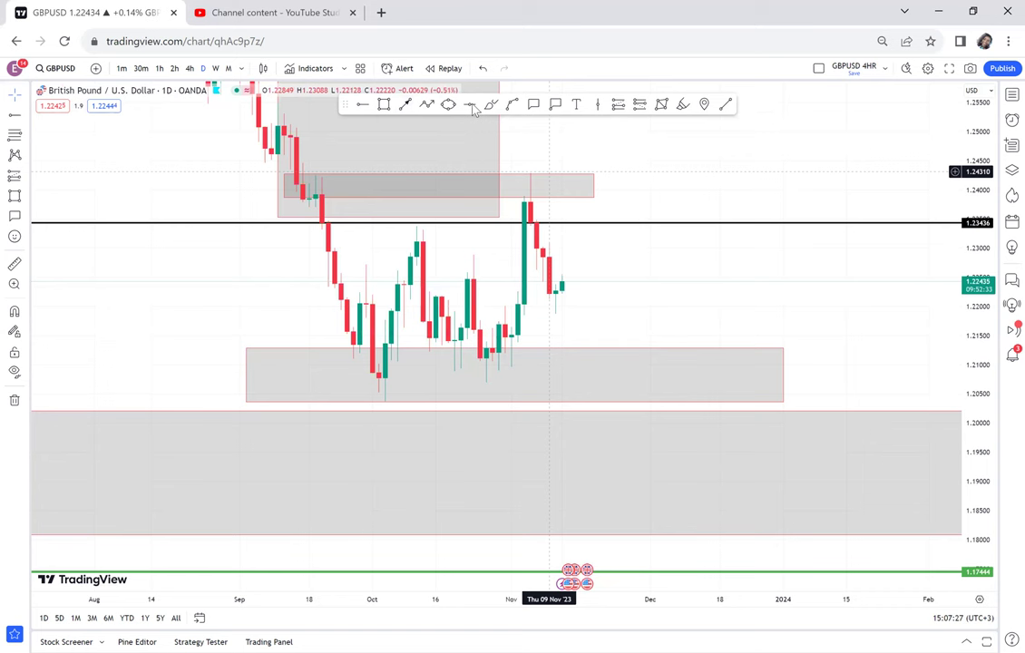
click(300, 187)
click(344, 184)
click(303, 186)
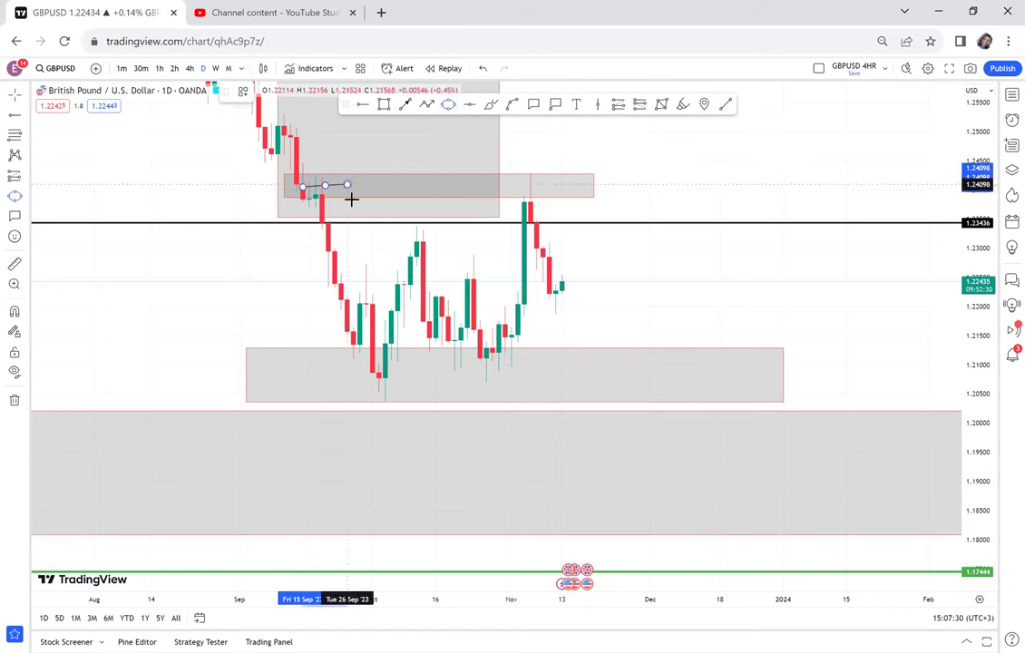
click(351, 199)
click(447, 105)
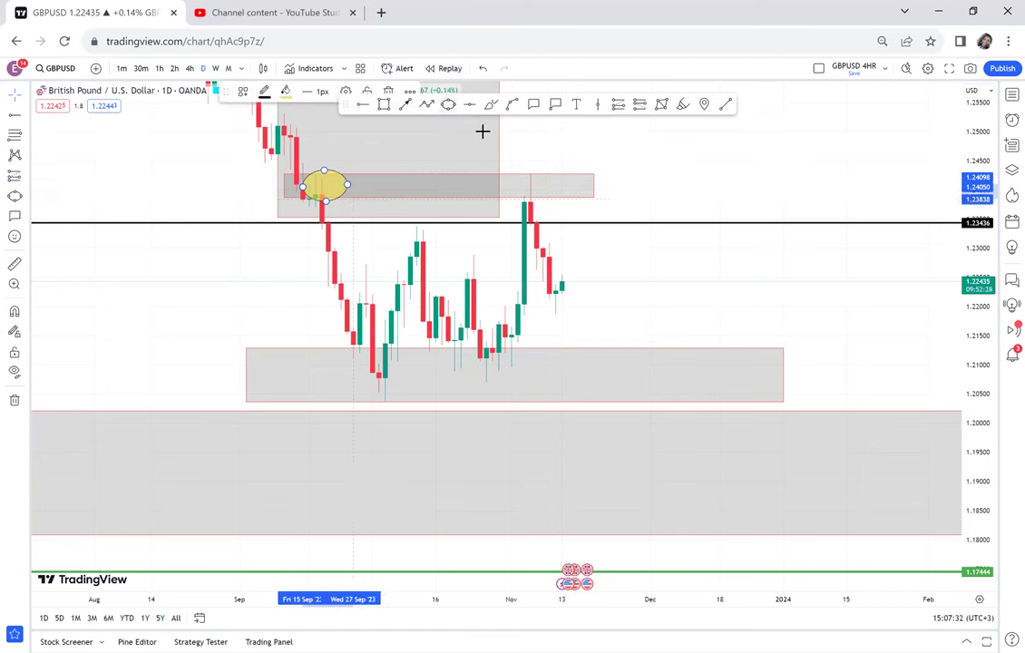
click(543, 185)
click(558, 205)
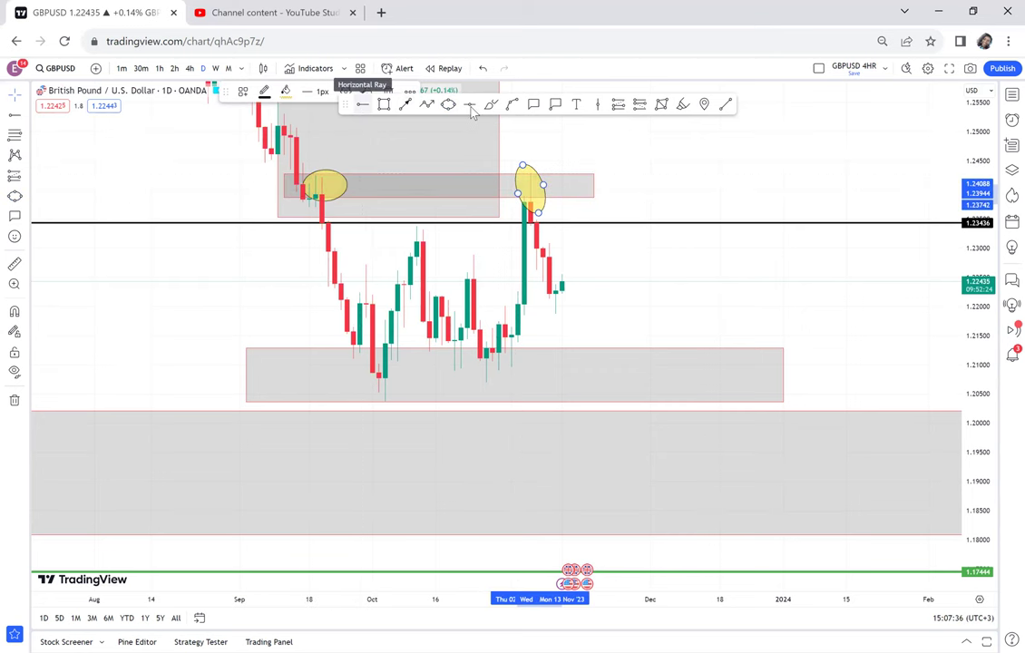
Place a horizontal line at the lower zone's bottom, about 1.204, and a red one at the measured midpoint to the daily zone's top, about 1.223.
click(333, 408)
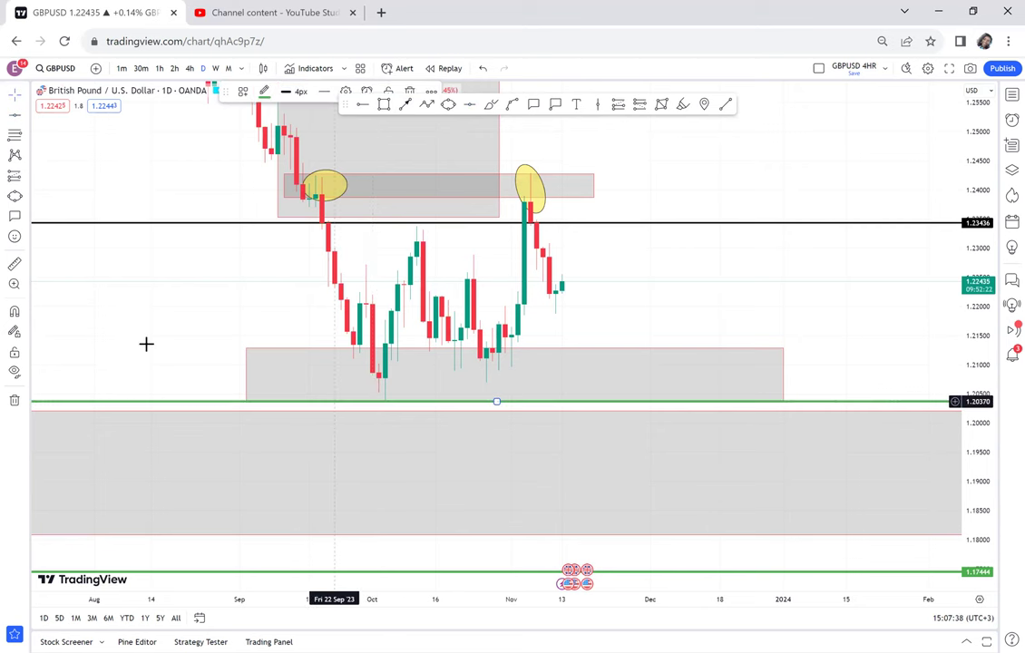
click(15, 264)
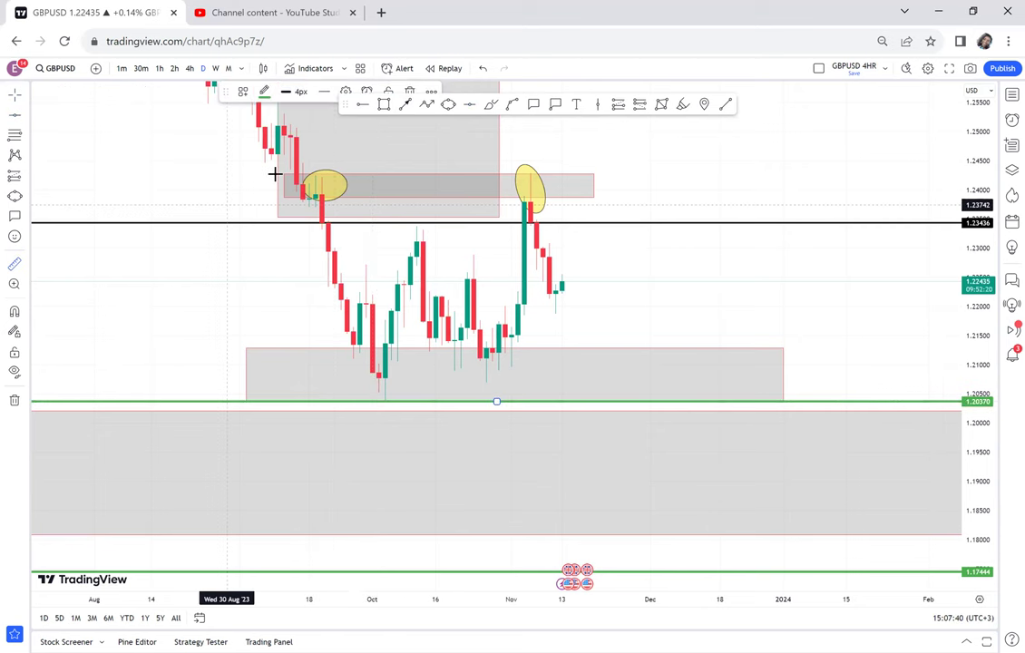
click(275, 173)
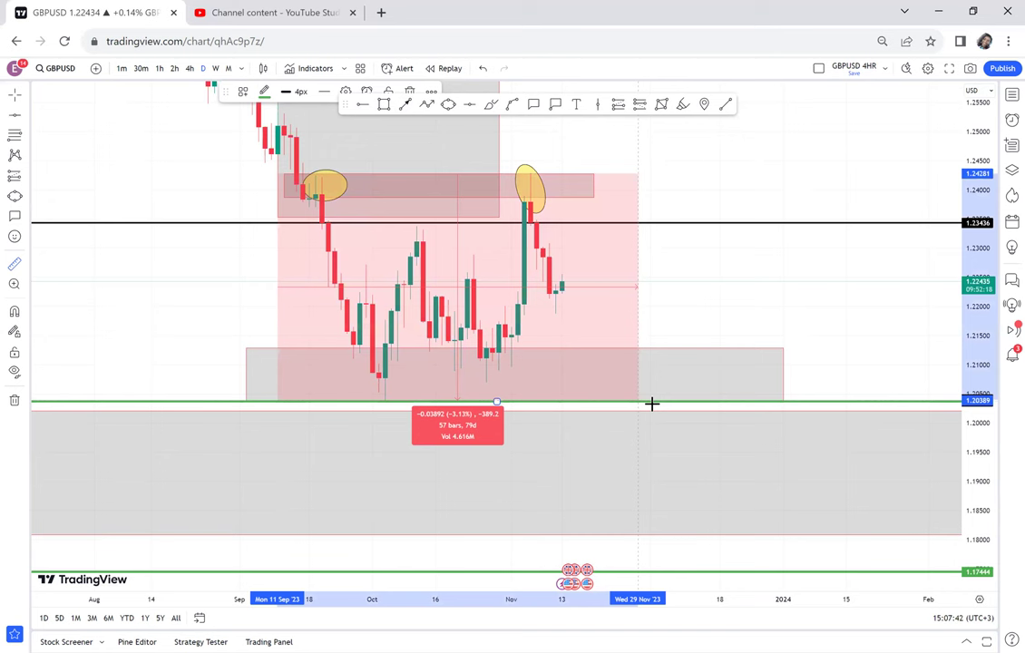
click(656, 402)
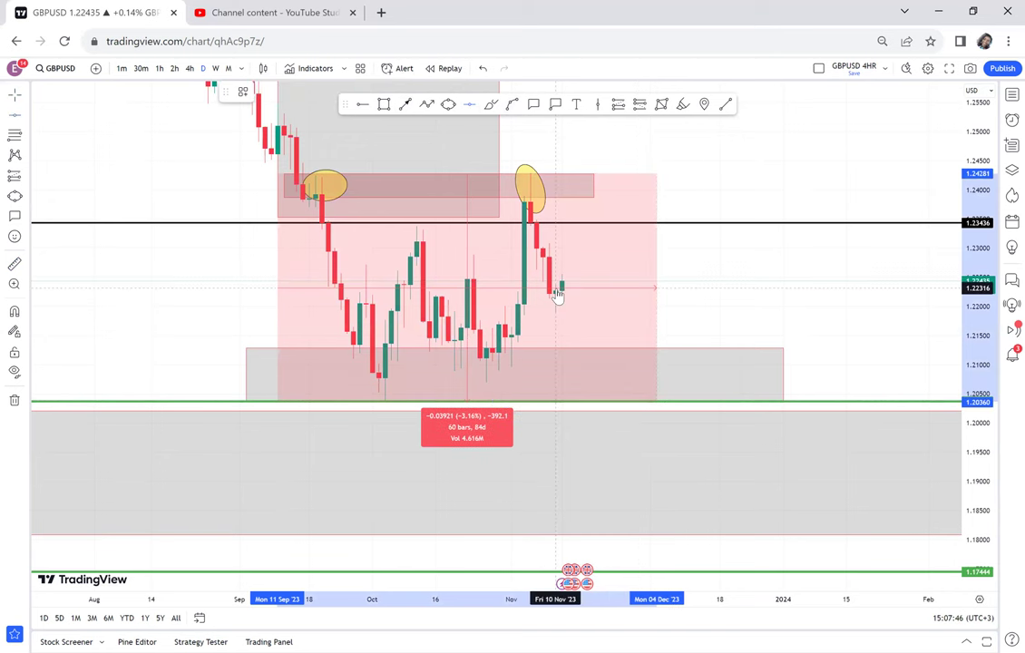
key(alt+h)
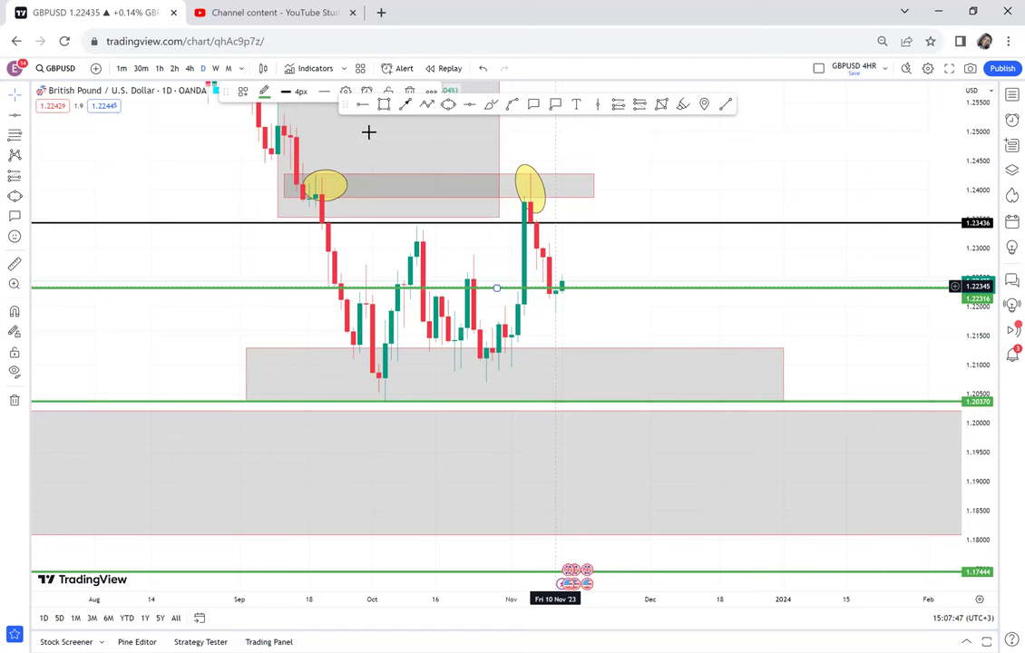
click(266, 133)
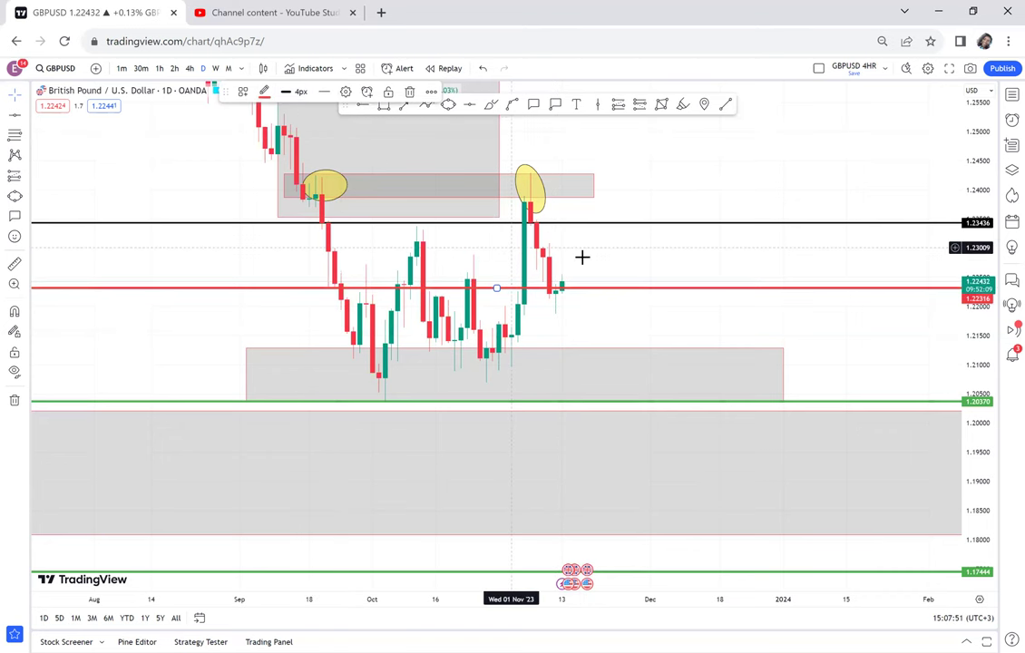
Examine the daily candles around the red midpoint line and the zones above and below it.
drag(599, 270, 611, 281)
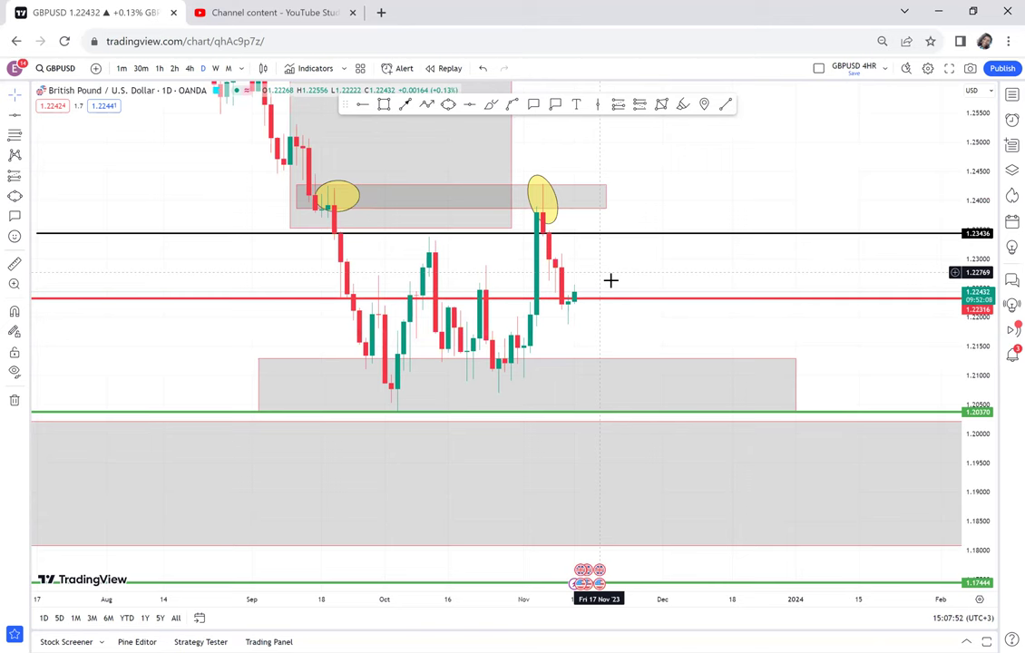
scroll(611, 281, up, 1)
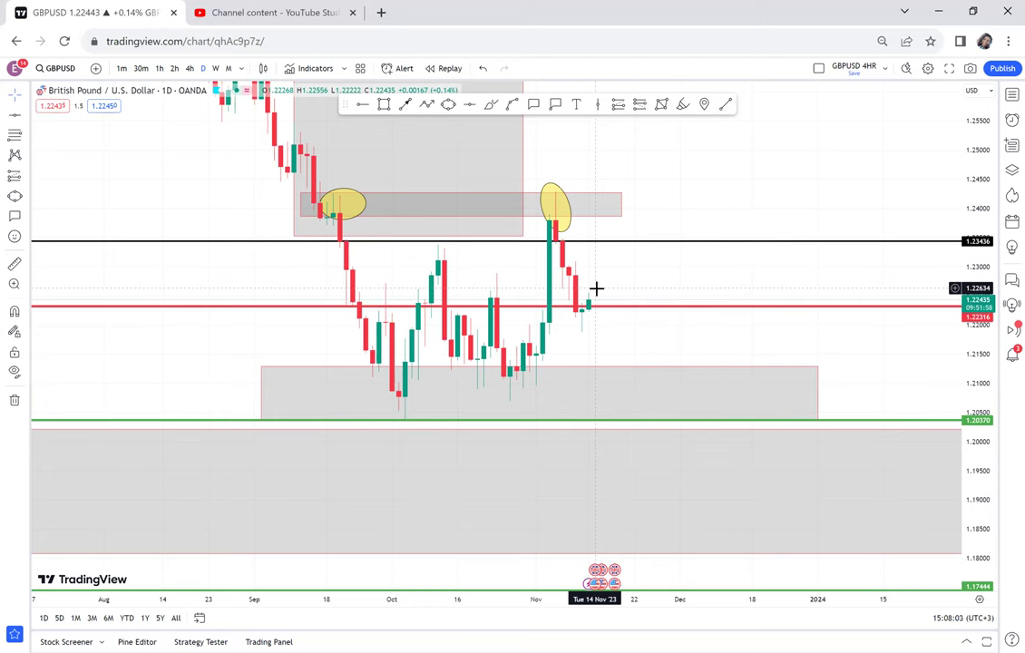
scroll(597, 287, down, 2)
drag(675, 278, 652, 300)
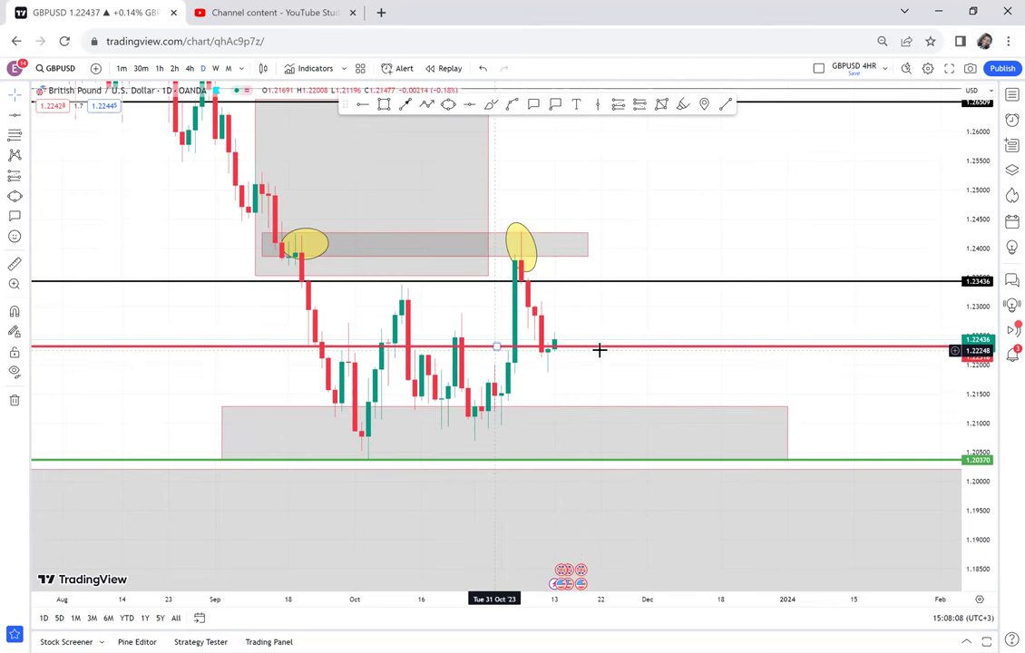
scroll(599, 350, up, 1)
scroll(603, 350, up, 1)
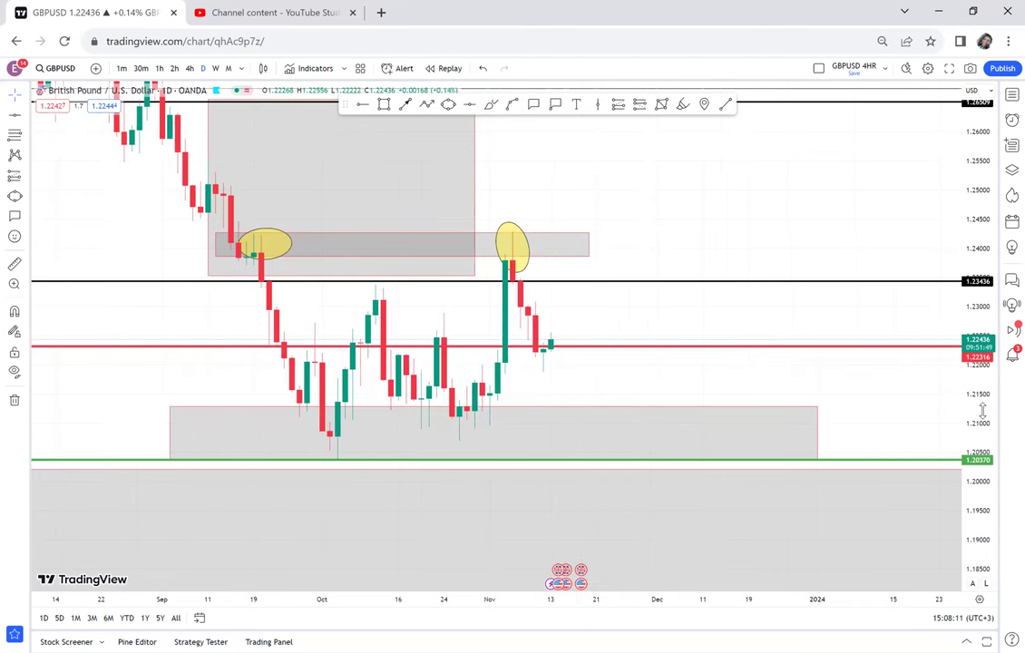
drag(983, 411, 963, 314)
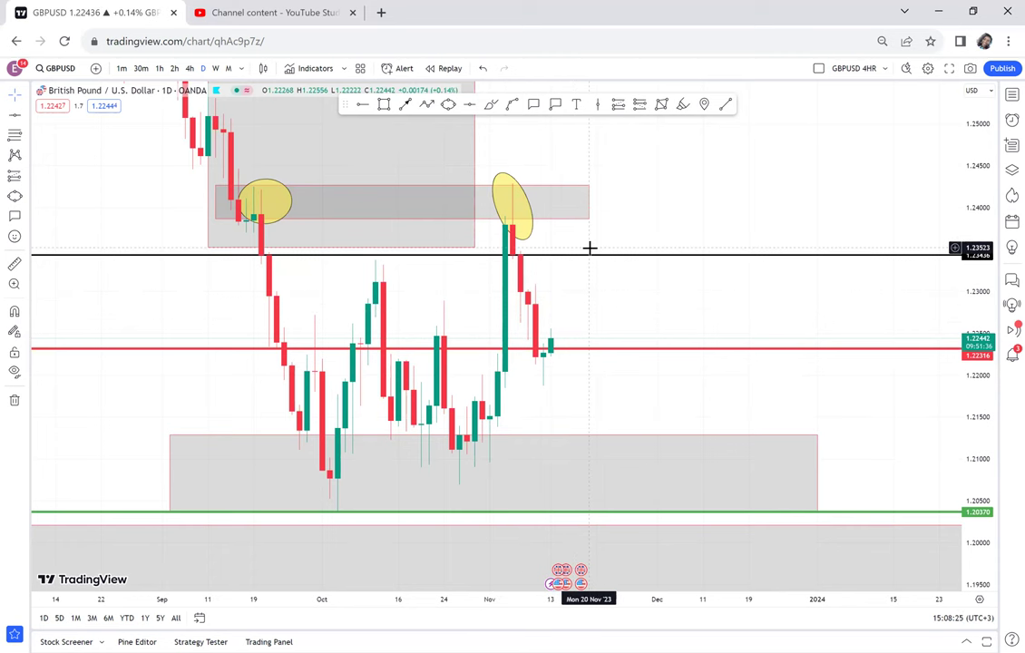
Switch to the 4-hour timeframe and draw a thin rectangular zone from 2 to 14 November 2023, between about 1.219 and 1.218.
click(190, 69)
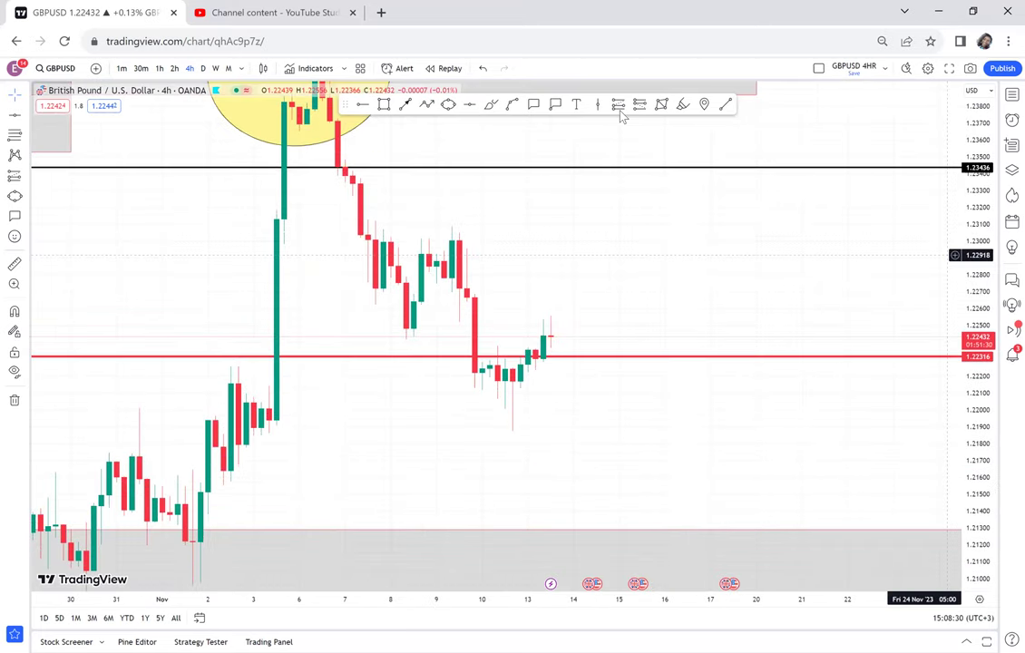
click(385, 105)
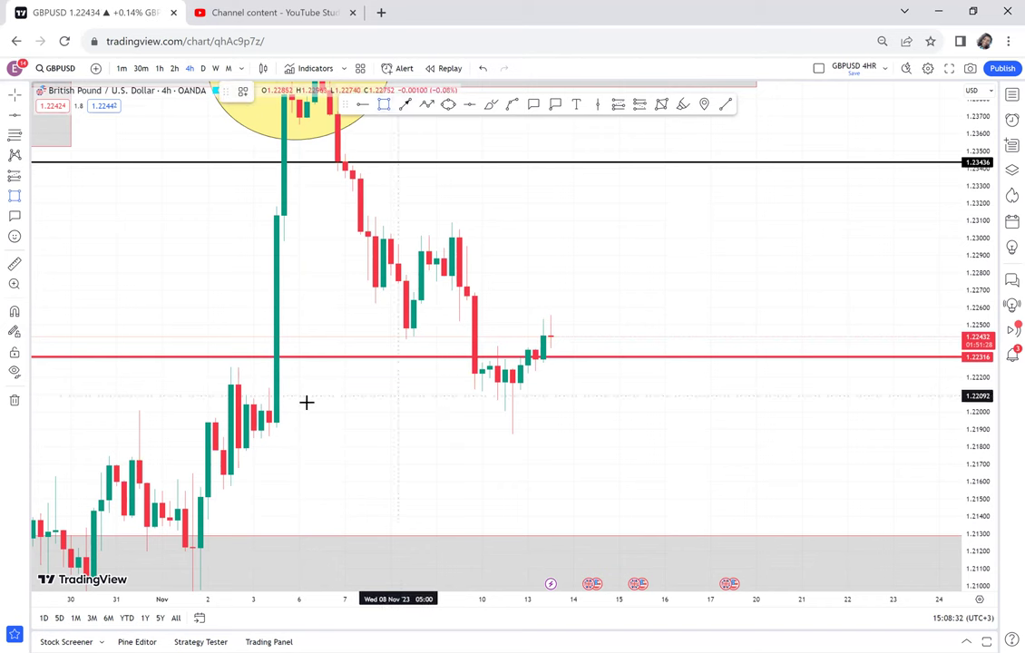
mouse_move(246, 424)
mouse_down()
mouse_move(570, 428)
mouse_move(589, 438)
mouse_up()
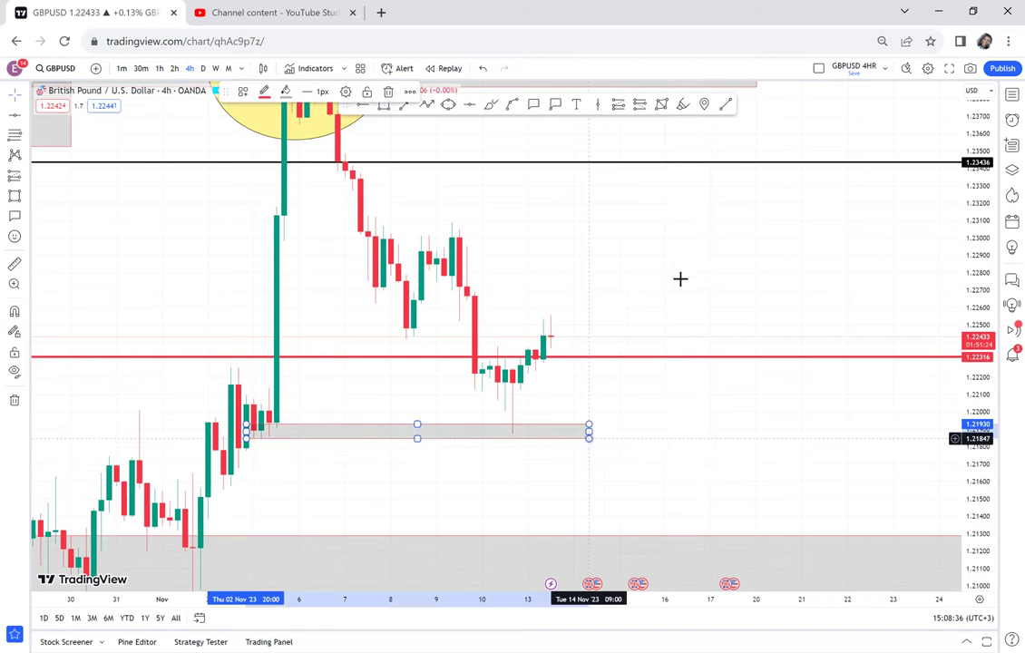
drag(728, 354, 751, 388)
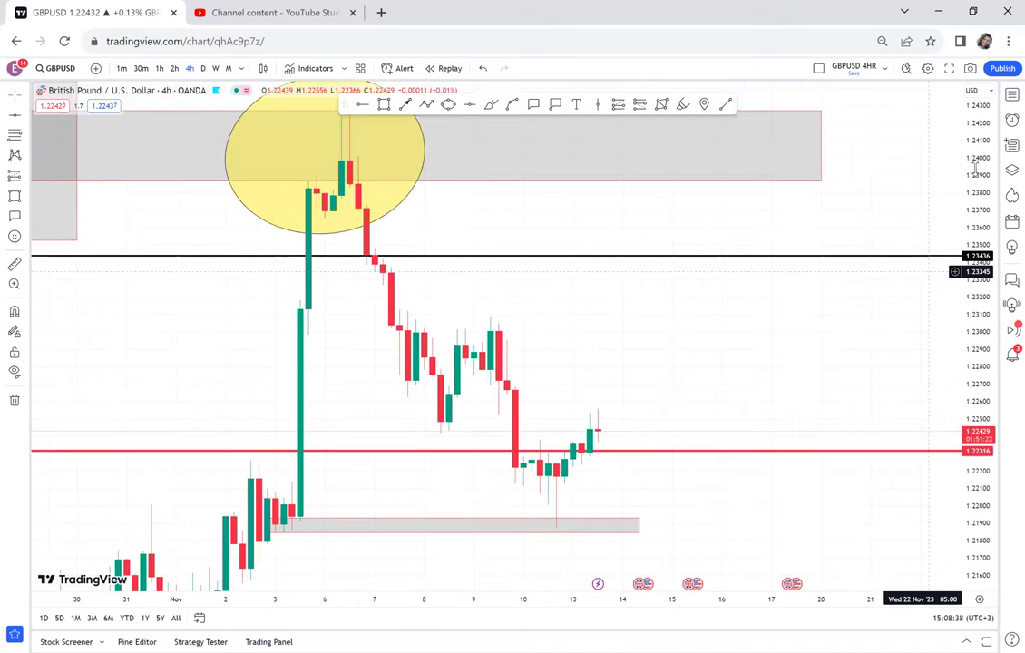
drag(975, 165, 973, 292)
scroll(793, 274, down, 1)
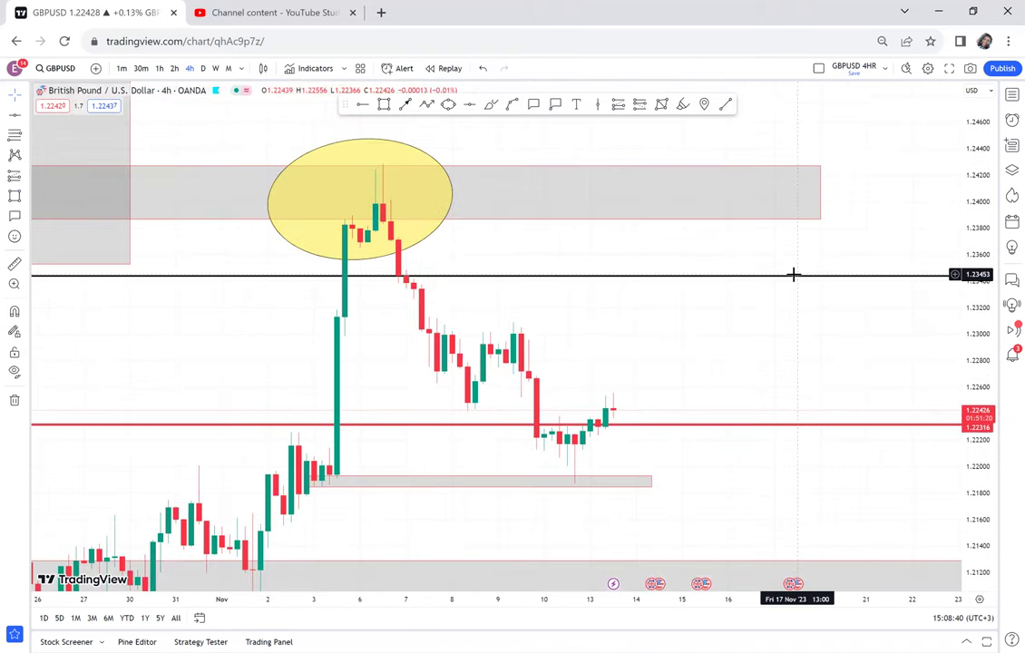
Place a red horizontal line at the early November high, about 1.243, and measure from the thin zone's bottom up to it.
scroll(508, 164, down, 1)
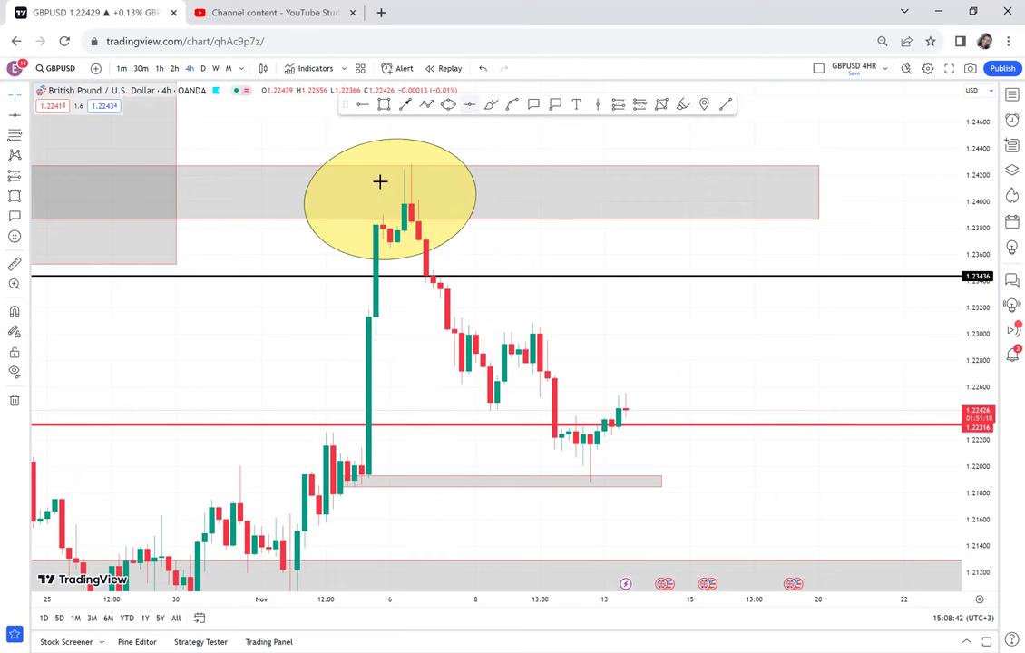
key(alt+h)
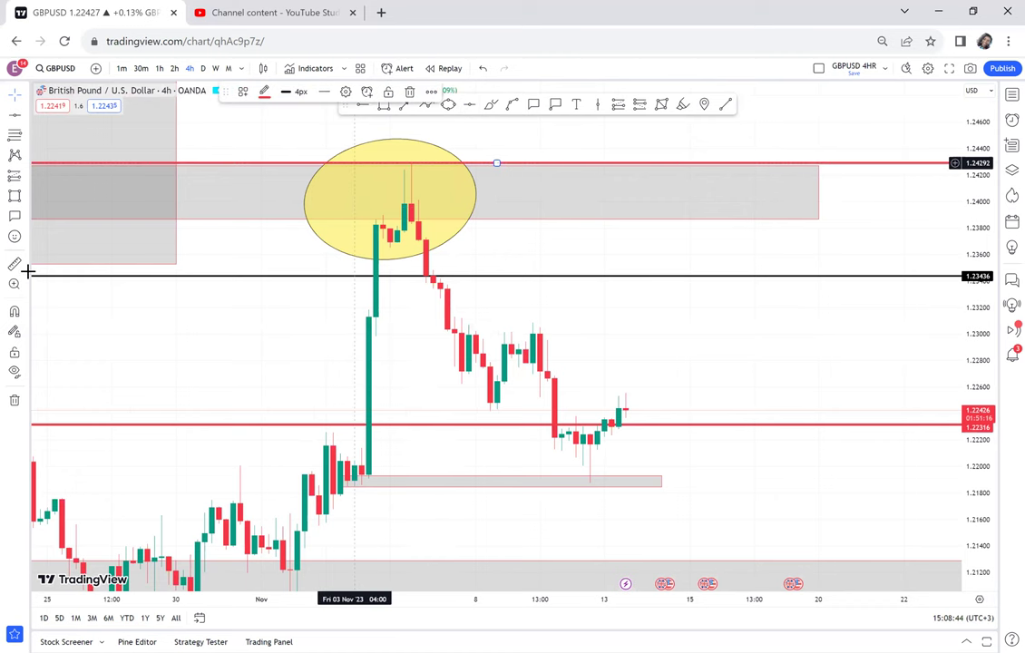
click(13, 265)
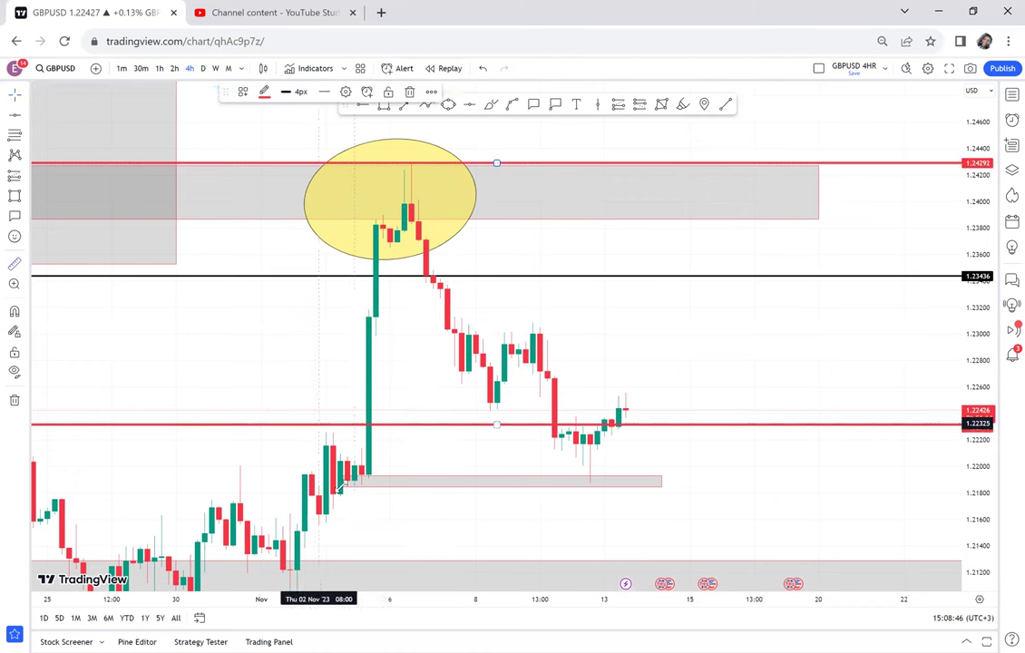
click(340, 483)
click(696, 163)
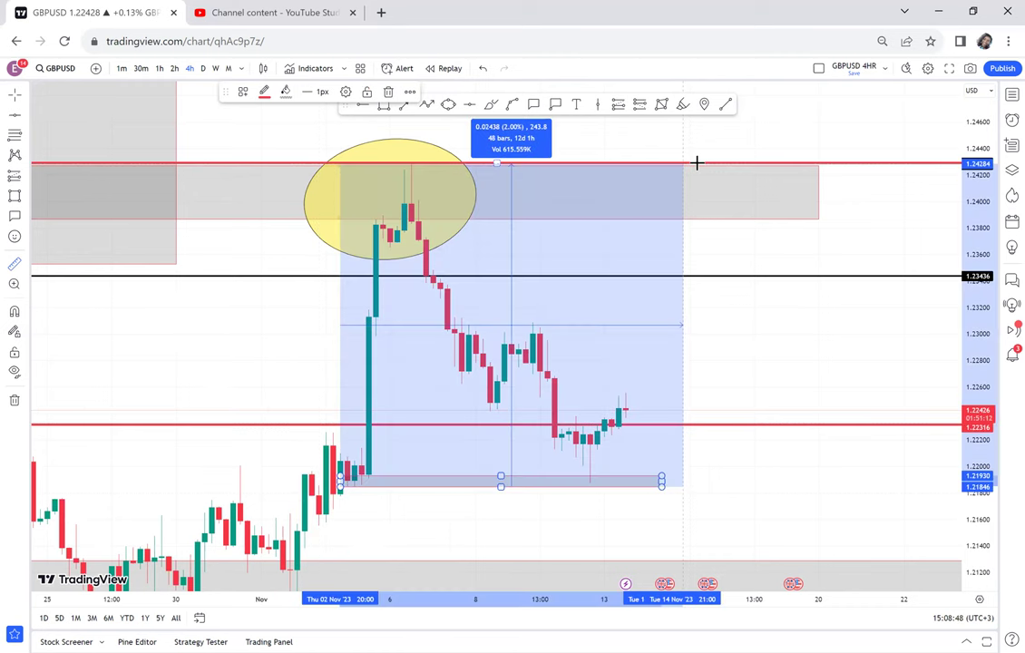
Place a horizontal line at the midpoint of the measured range, about 1.2306, and colour it green.
click(467, 107)
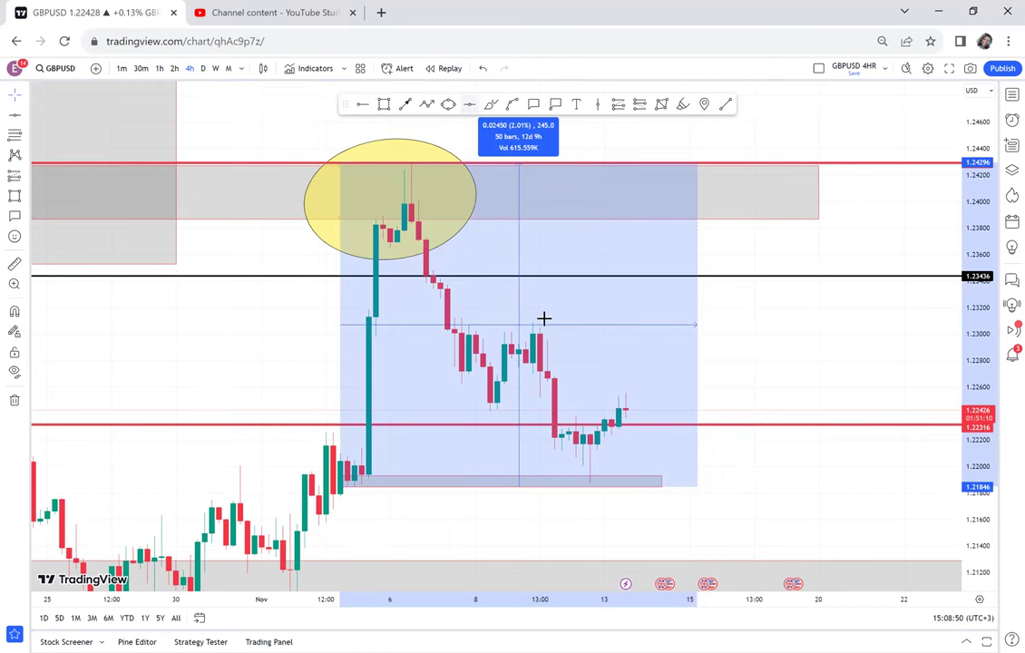
click(496, 325)
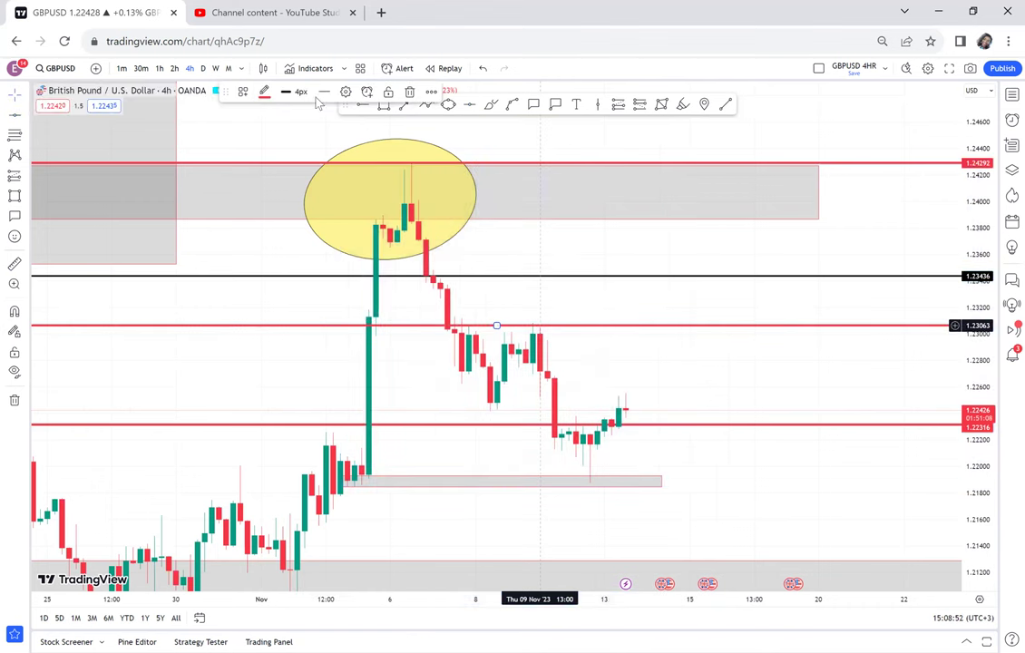
click(264, 91)
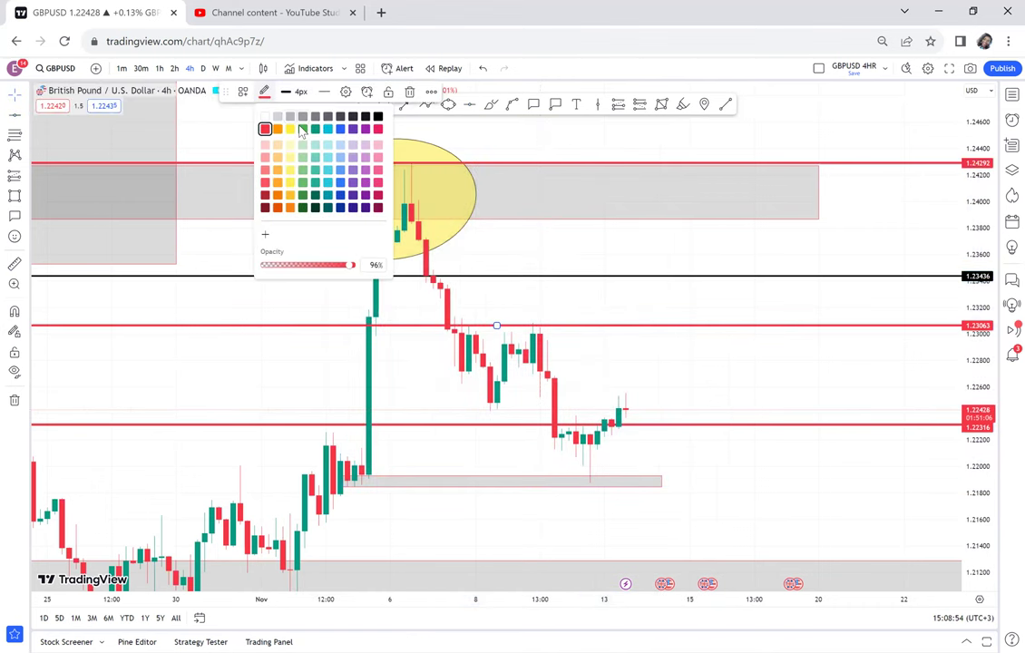
click(302, 129)
Draw an ellipse around the 7 to 9 November candles where they meet the green line.
scroll(585, 351, down, 1)
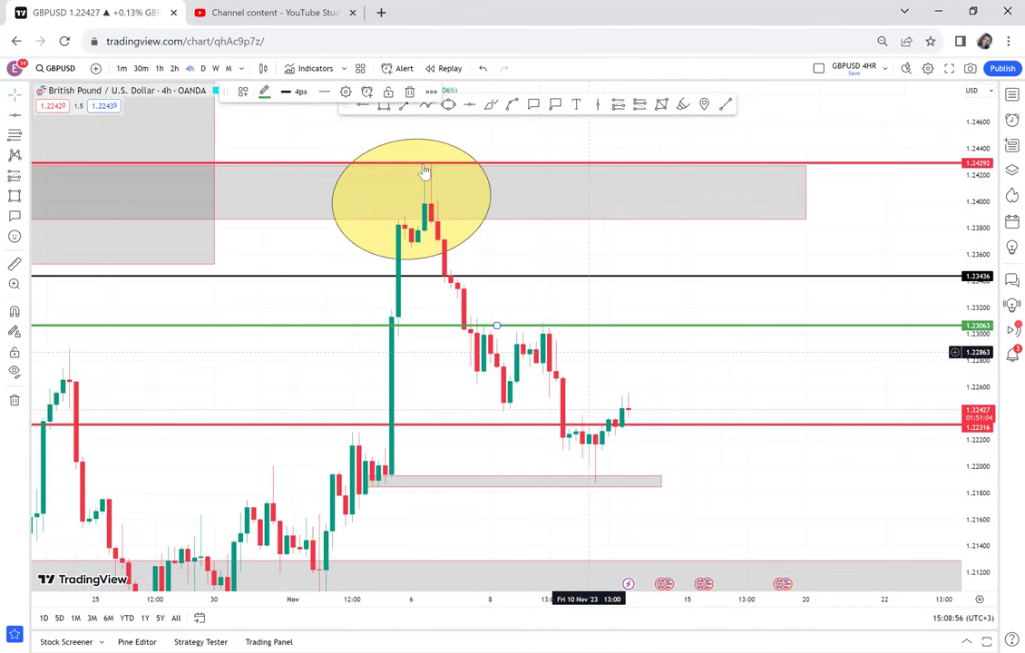
click(449, 104)
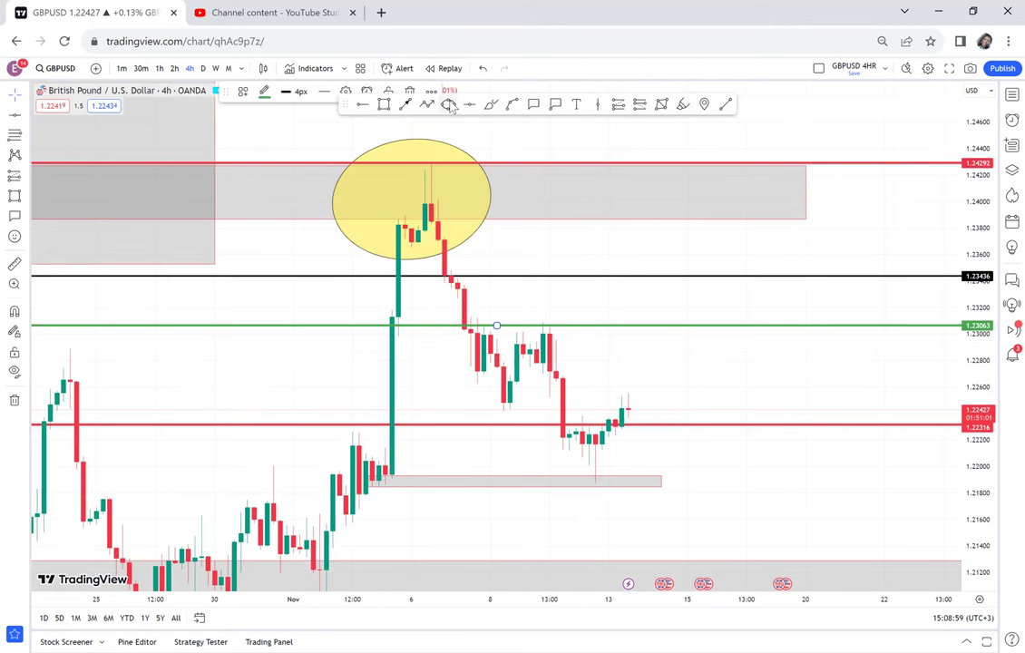
click(470, 325)
click(550, 324)
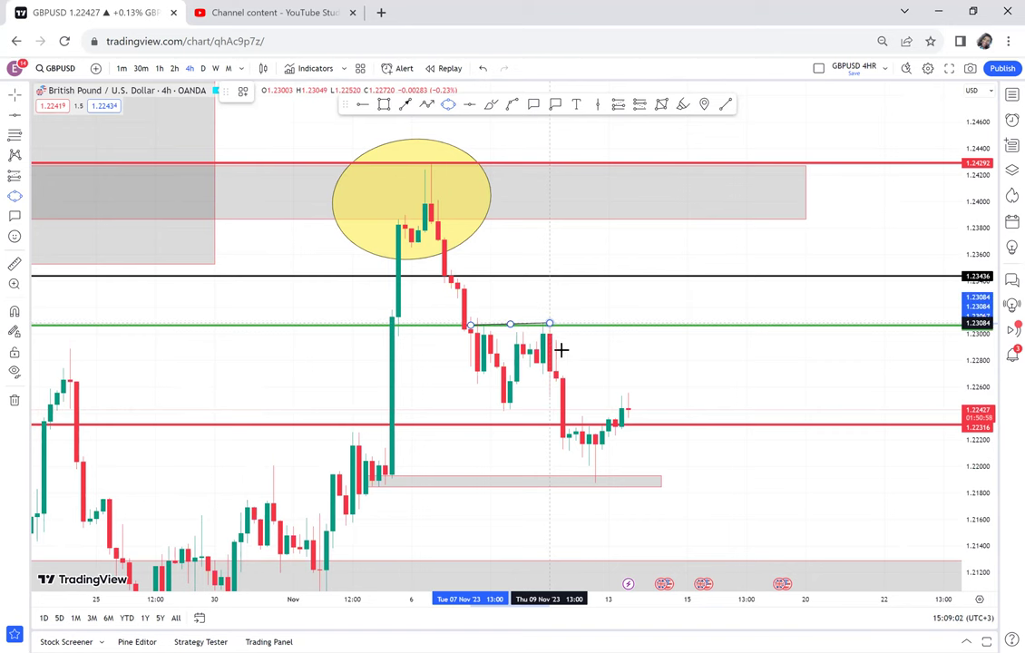
click(562, 349)
Add a callout labelled RBS pointing to the ellipse on the green line.
click(533, 105)
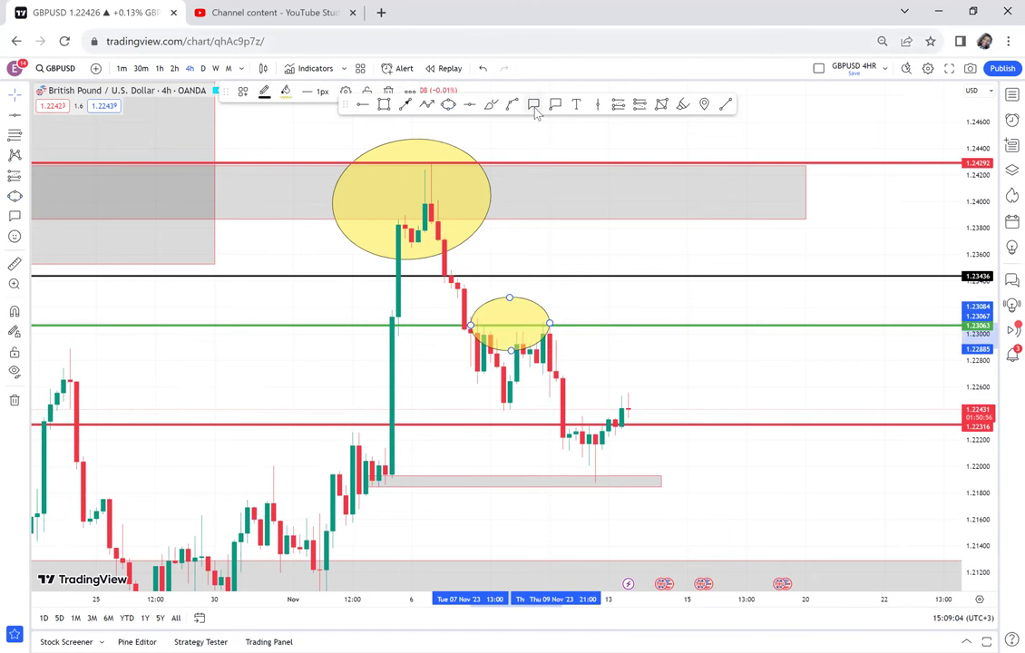
click(571, 271)
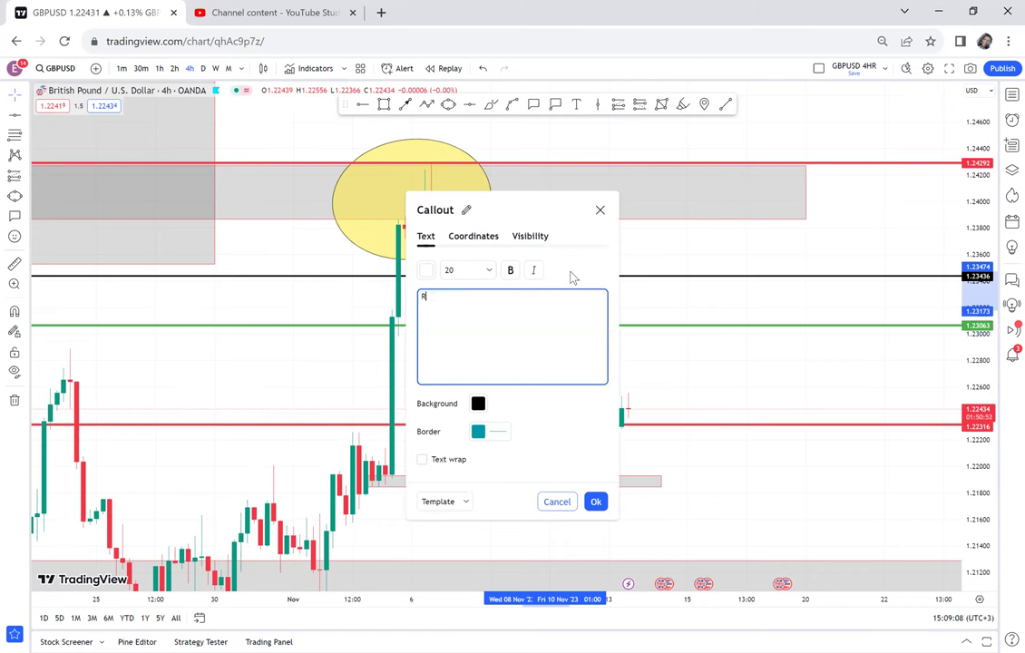
text(RBS)
click(700, 373)
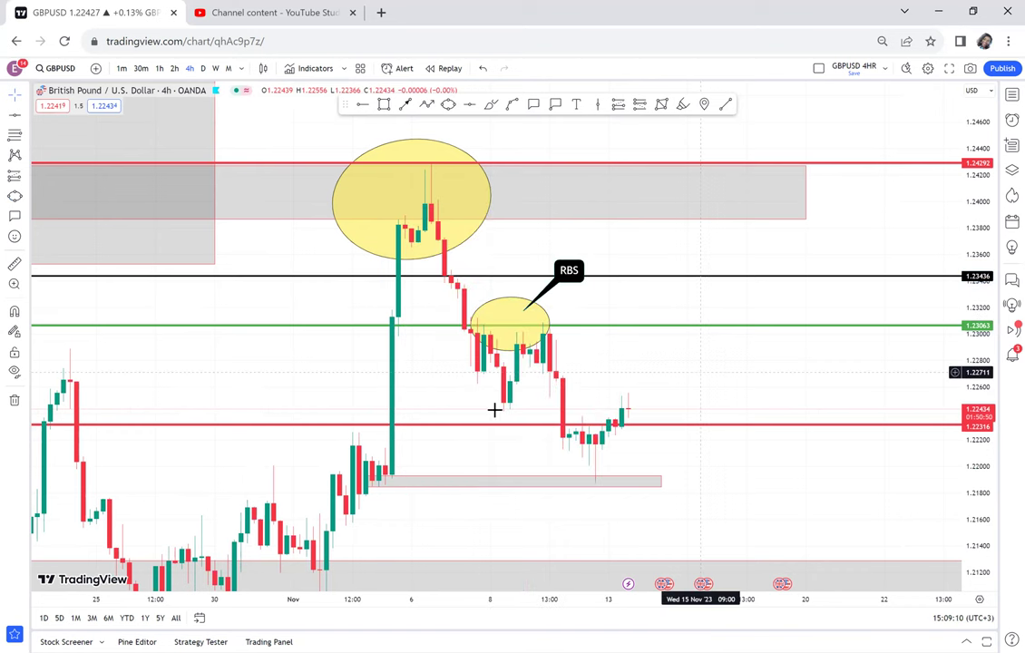
Draw small ellipses on the thin 4-hour zone around the 3 November candles and the low near 13 November.
click(448, 104)
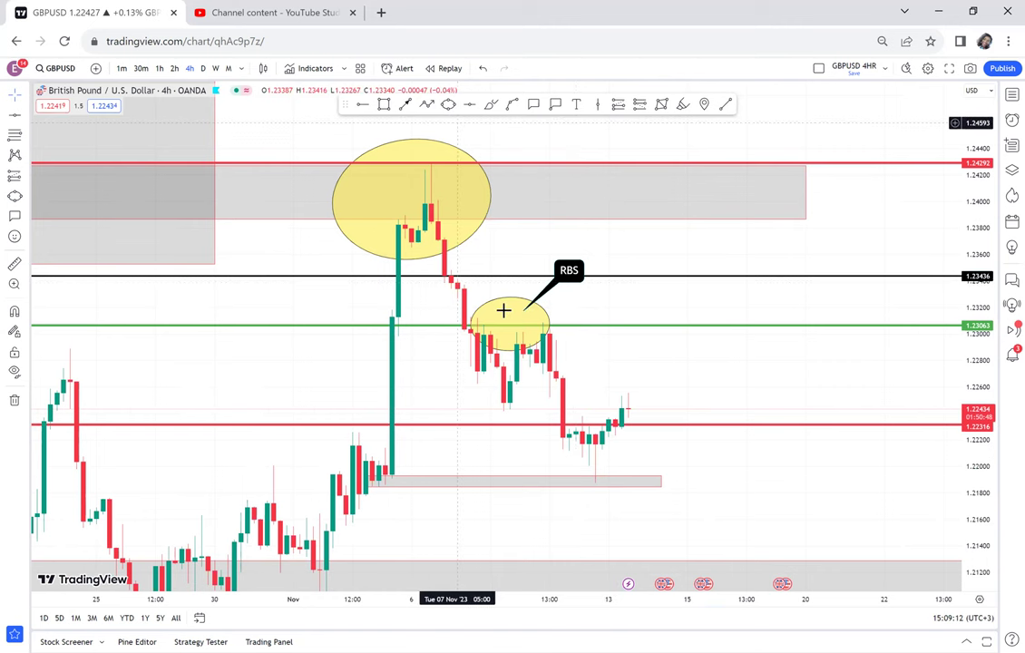
click(373, 478)
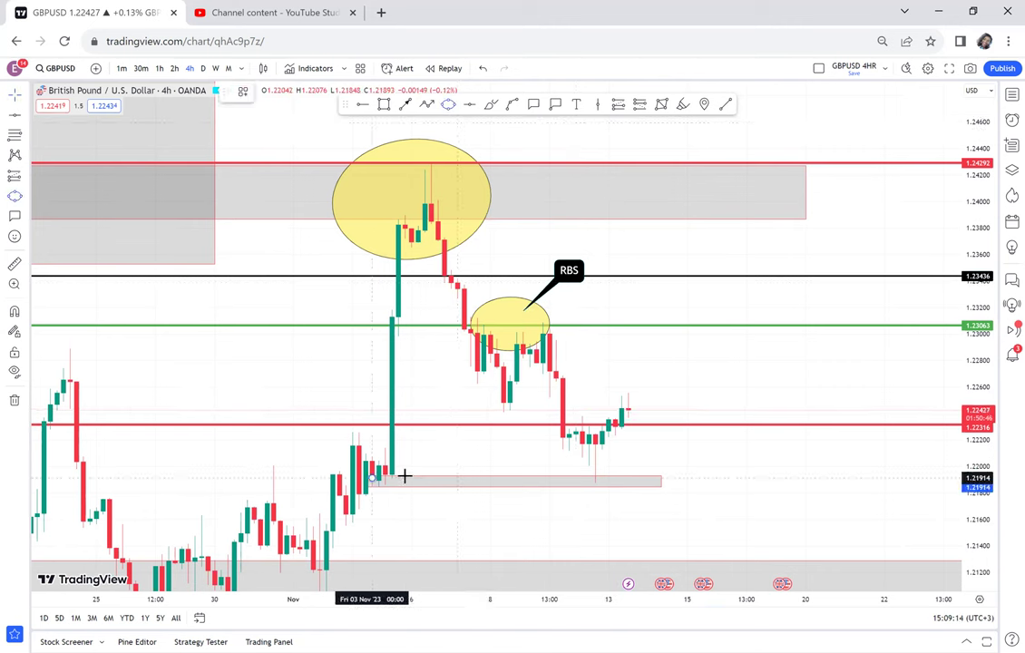
click(419, 493)
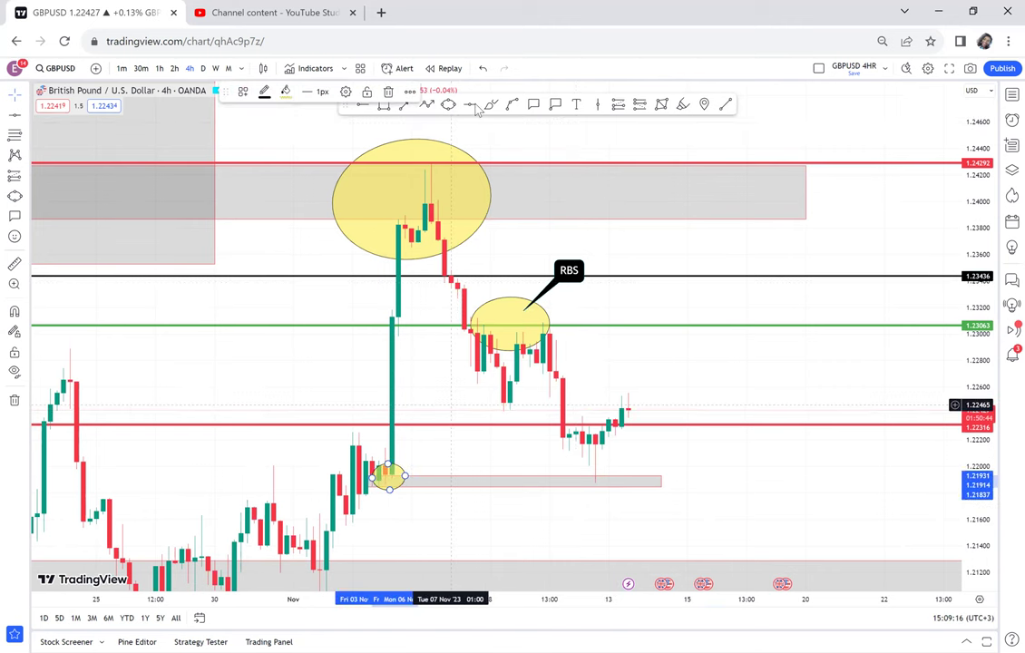
click(448, 105)
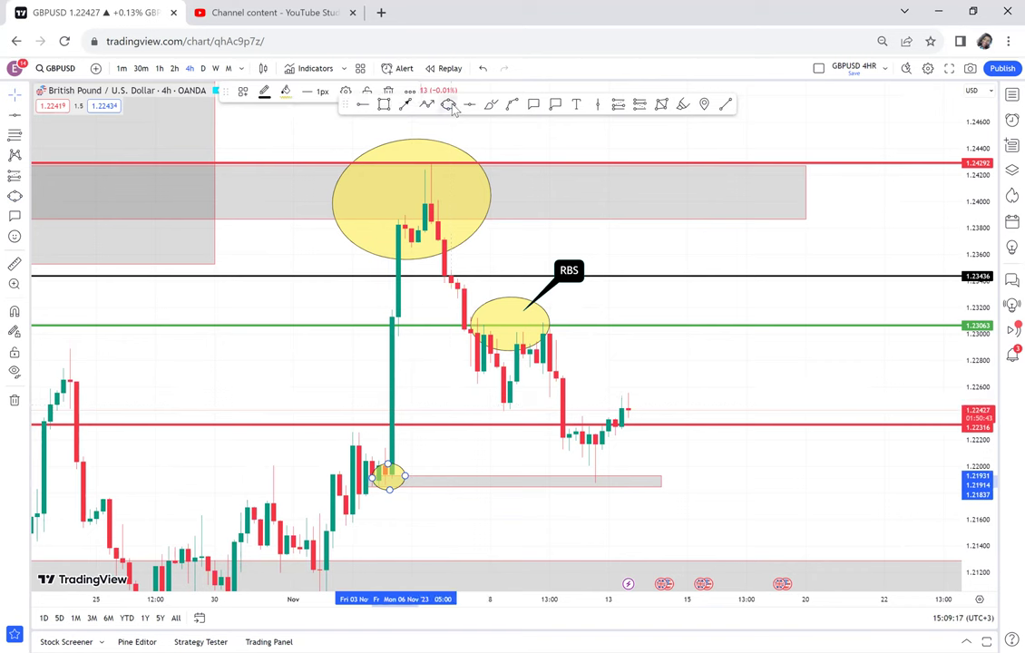
click(607, 469)
click(626, 475)
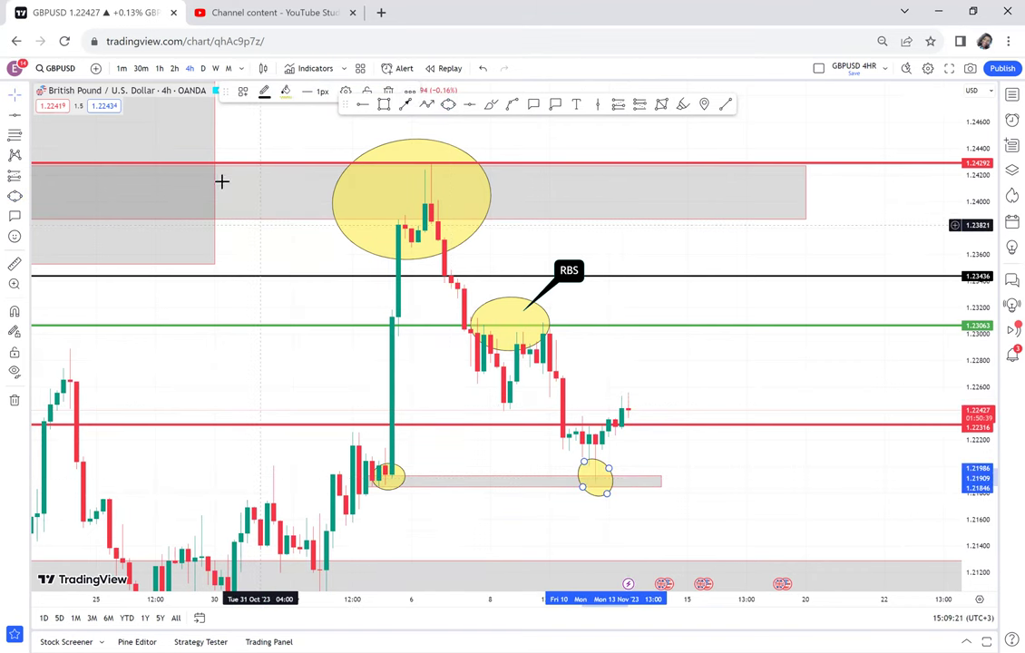
Check the drawn levels on the daily timeframe and return to the 4-hour timeframe.
click(201, 71)
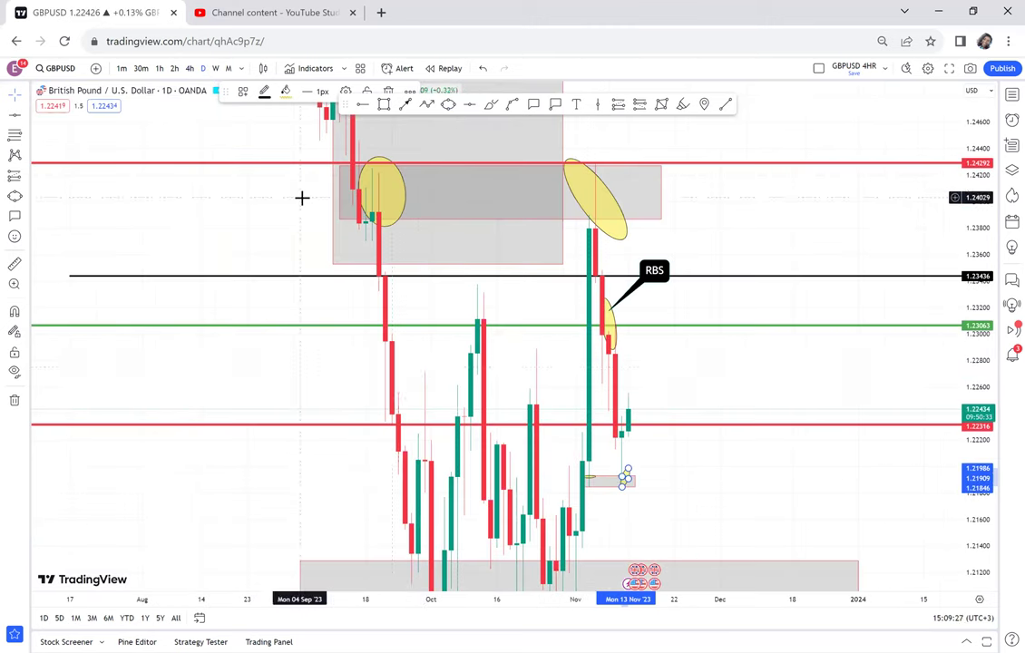
click(189, 69)
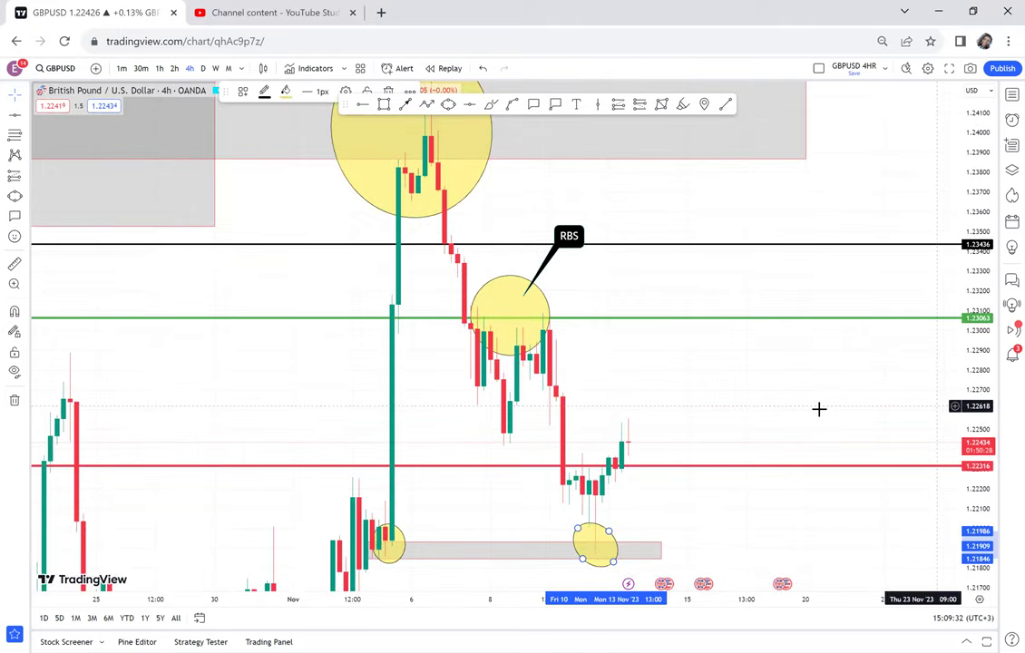
drag(819, 409, 709, 263)
scroll(709, 263, up, 2)
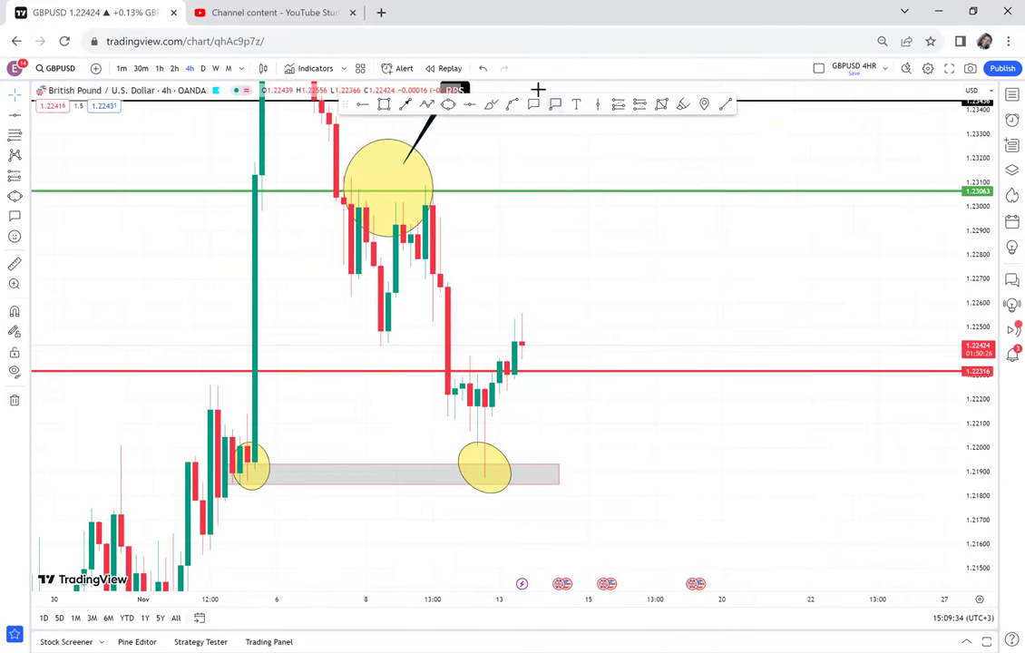
Add a callout labelled CRB pointing to the latest candle and remove the red horizontal line at 1.22316.
click(534, 347)
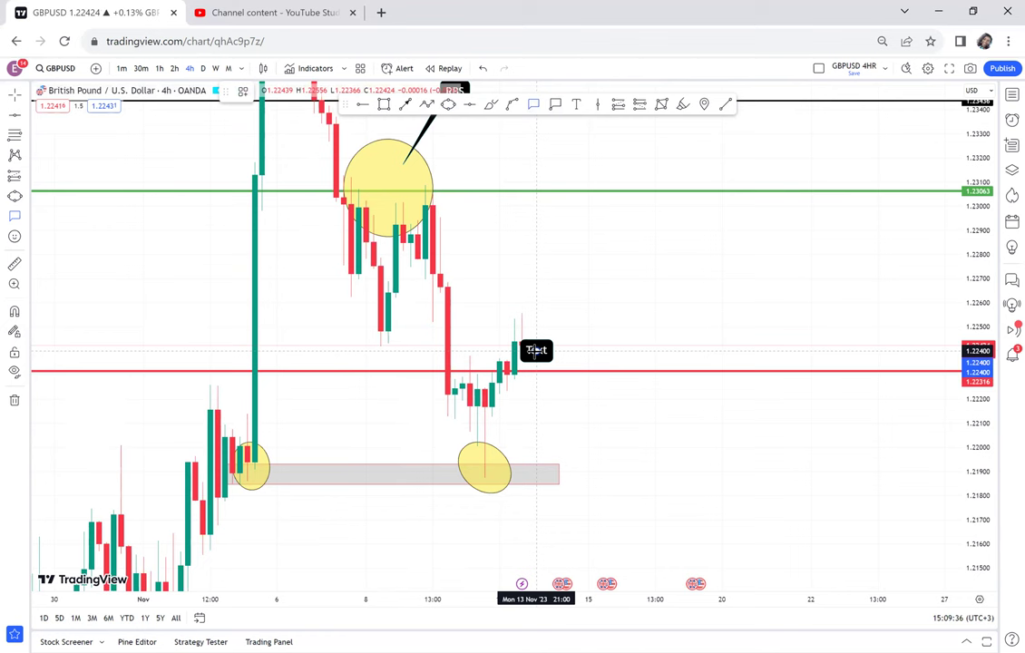
click(632, 361)
text(CRB)
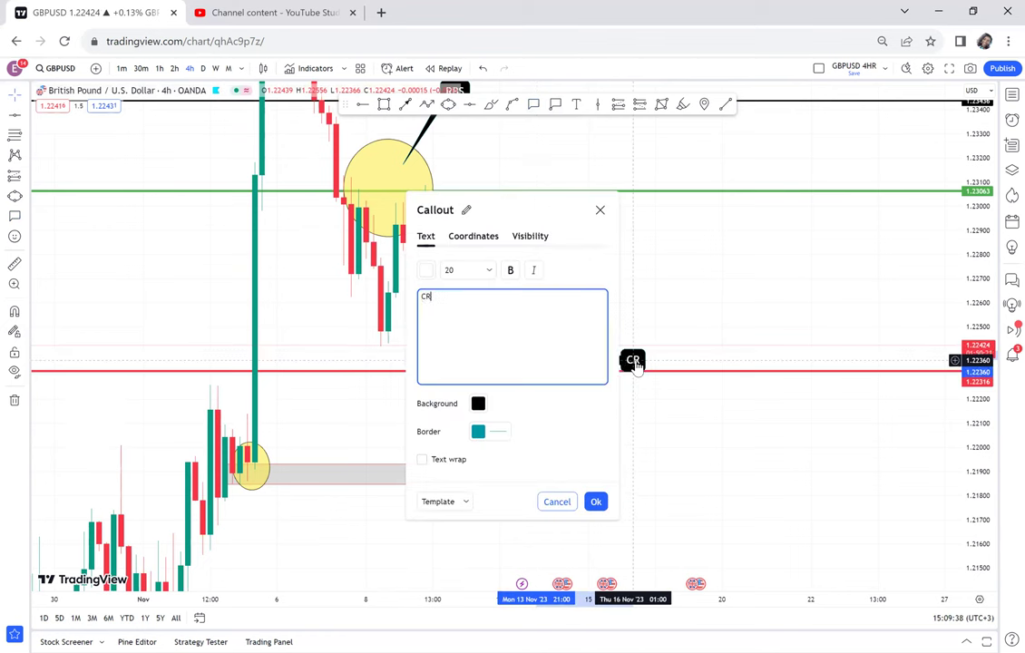
click(692, 338)
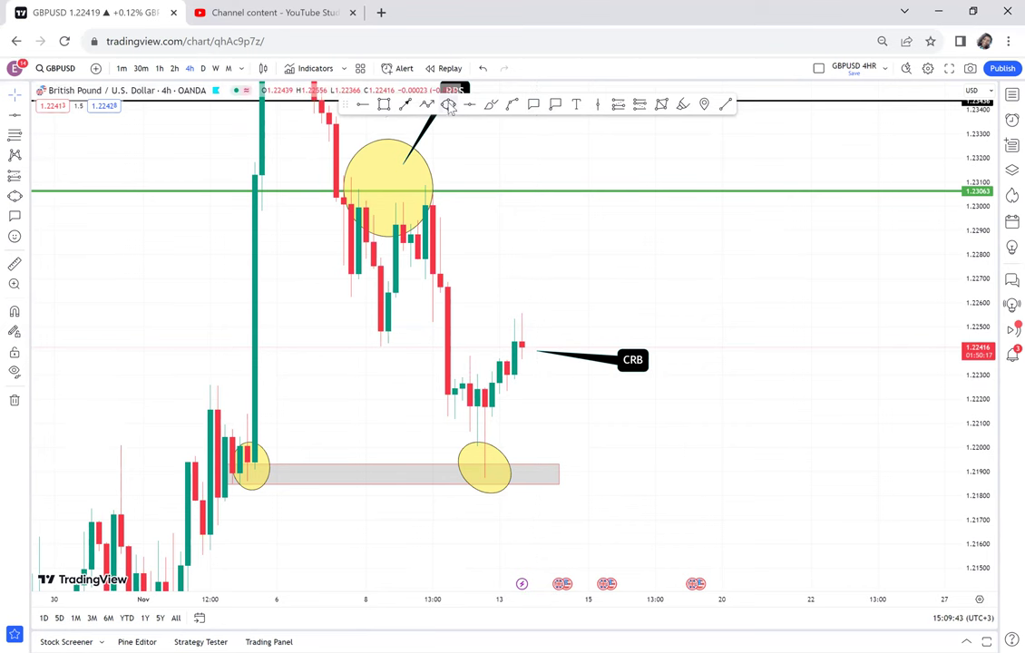
Draw a black horizontal ray from 7 November at about 1.2237 and measure from the latest candle up to the green line.
click(365, 370)
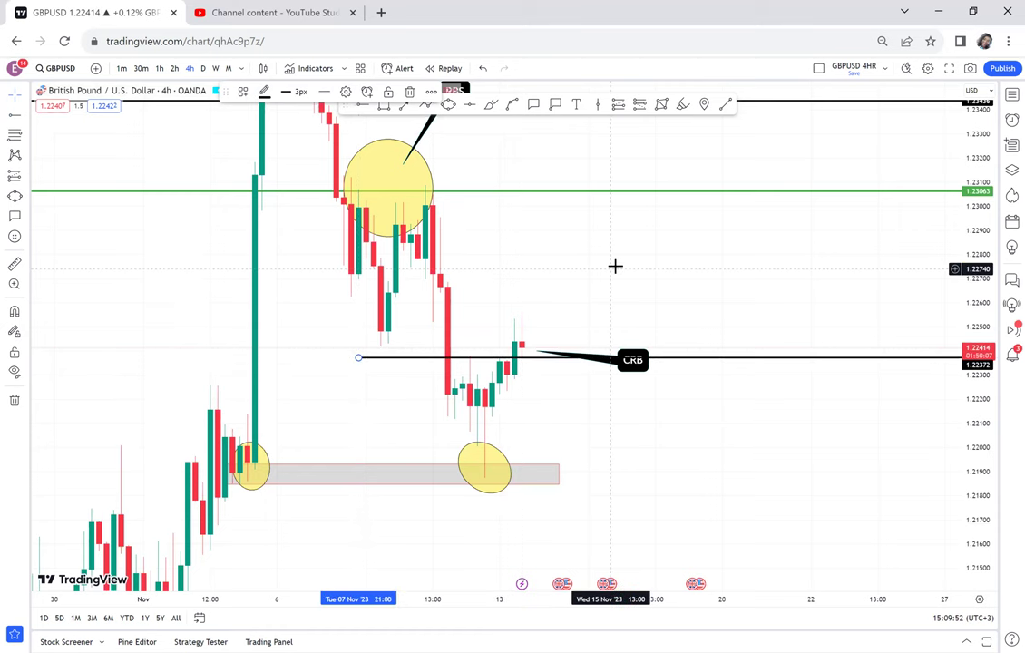
drag(615, 268, 623, 343)
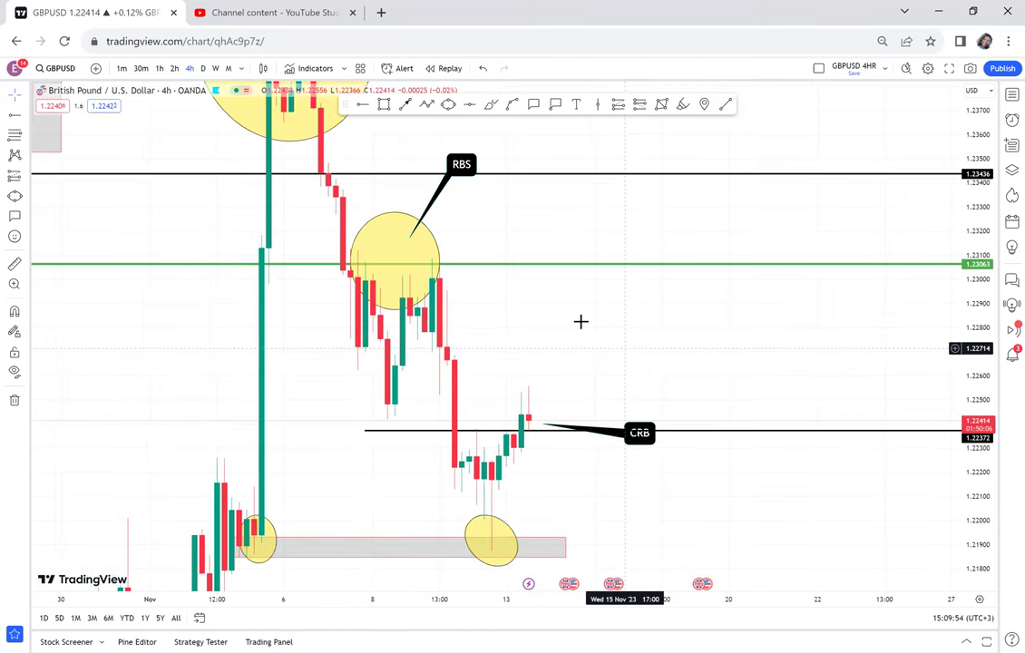
click(14, 265)
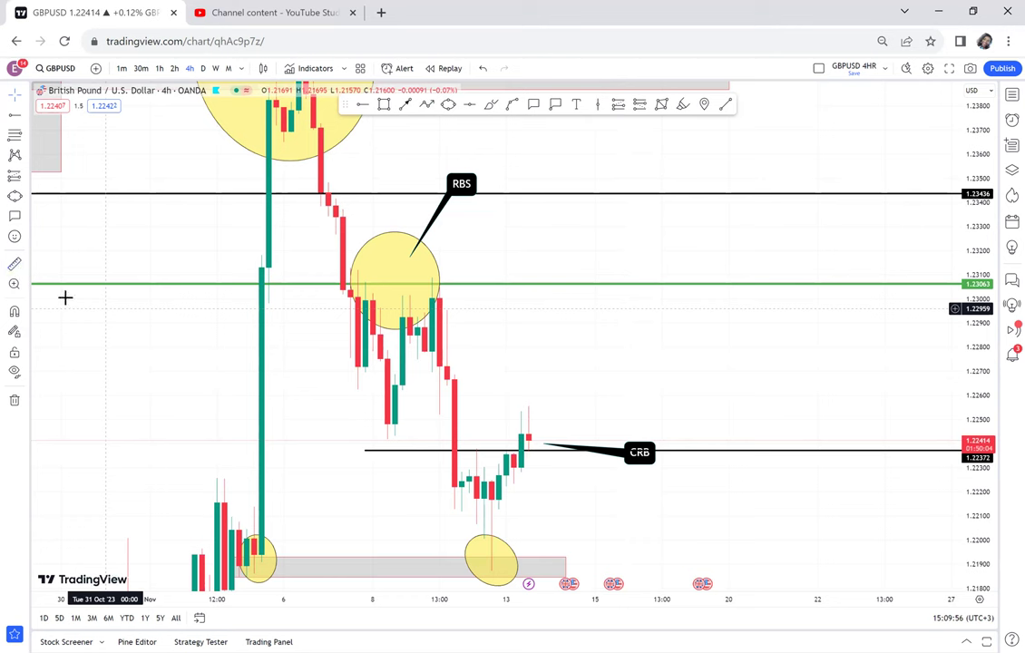
click(535, 443)
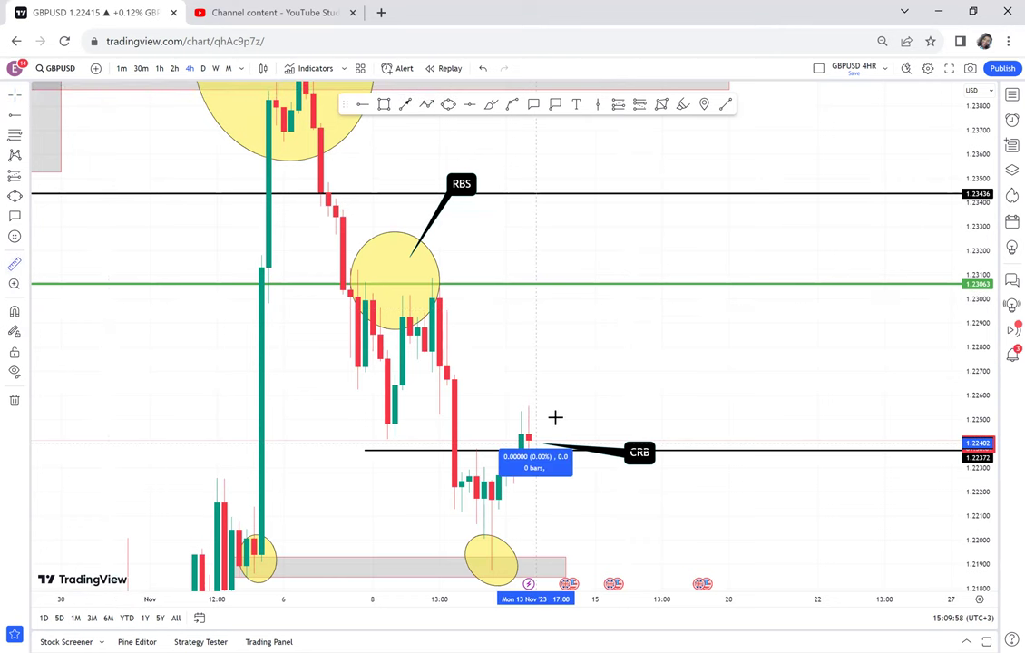
click(641, 283)
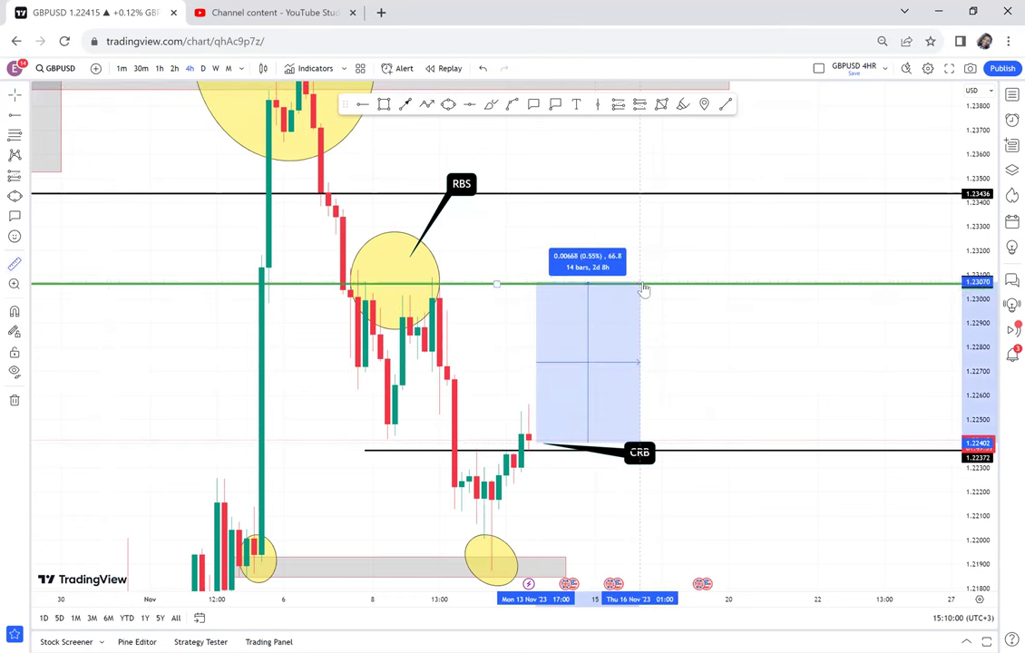
click(749, 303)
drag(748, 304, 733, 264)
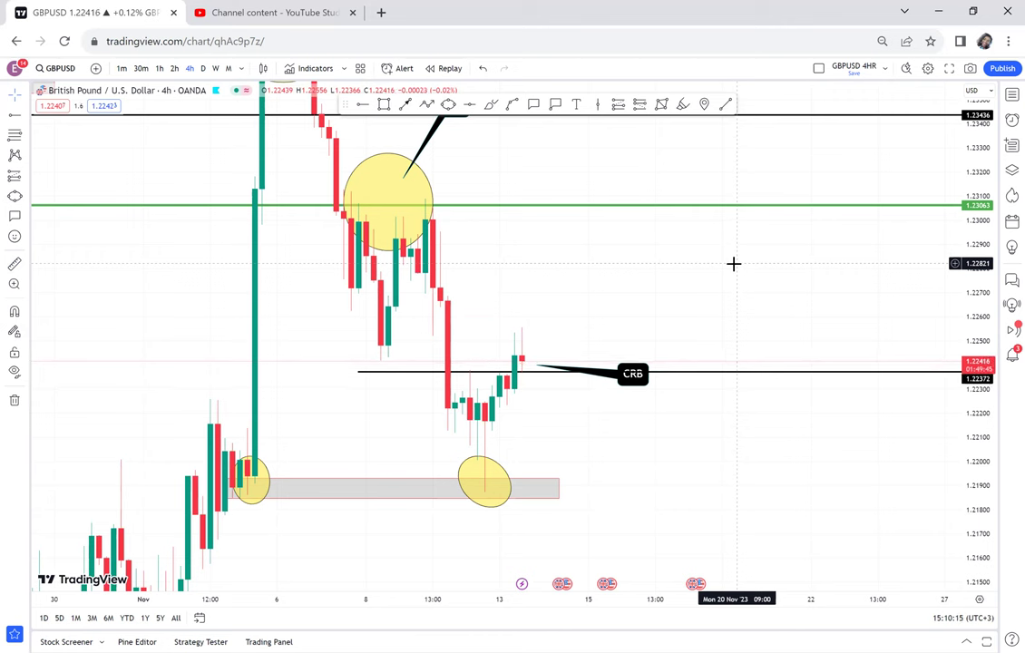
Review the annotated FXCM GBPUSD chart from the SIGNAL TRADES watchlist and switch to the Pepperstone GBPUSD chart.
click(1006, 98)
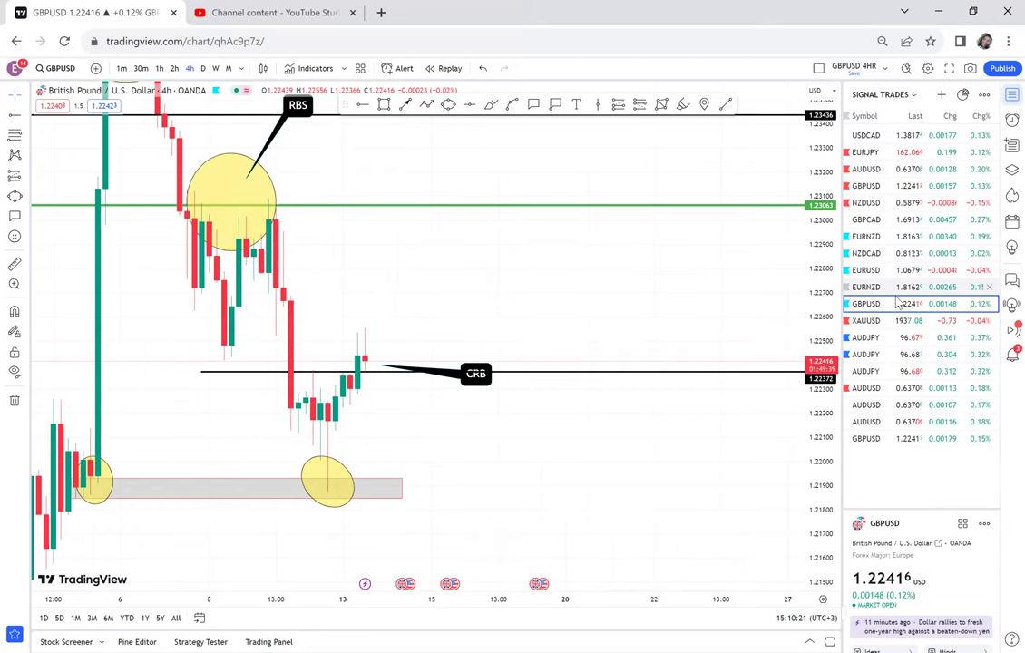
click(891, 189)
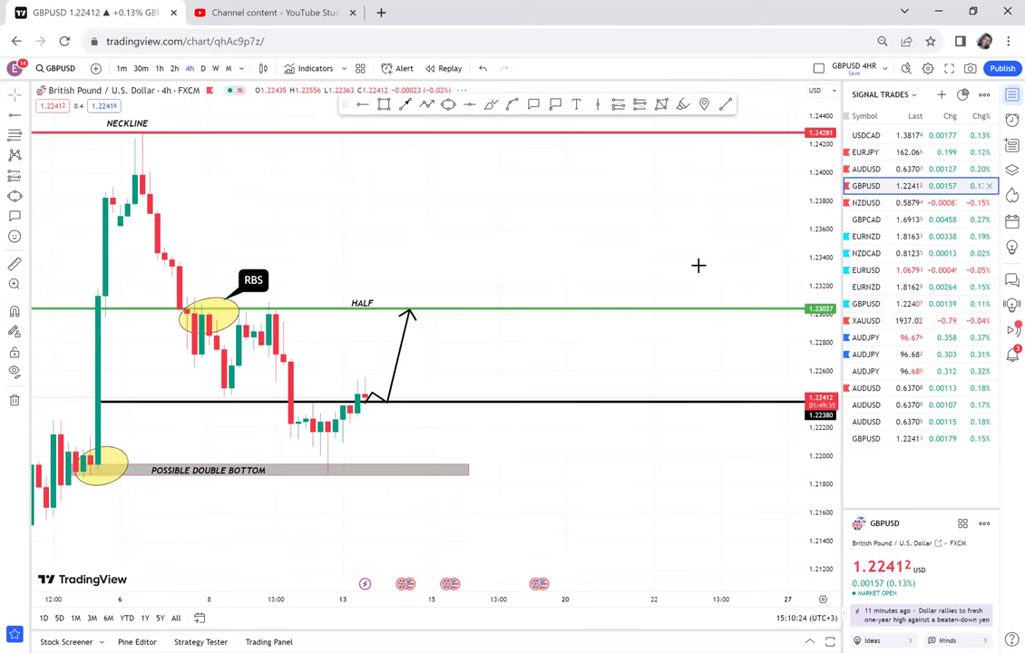
scroll(698, 265, down, 2)
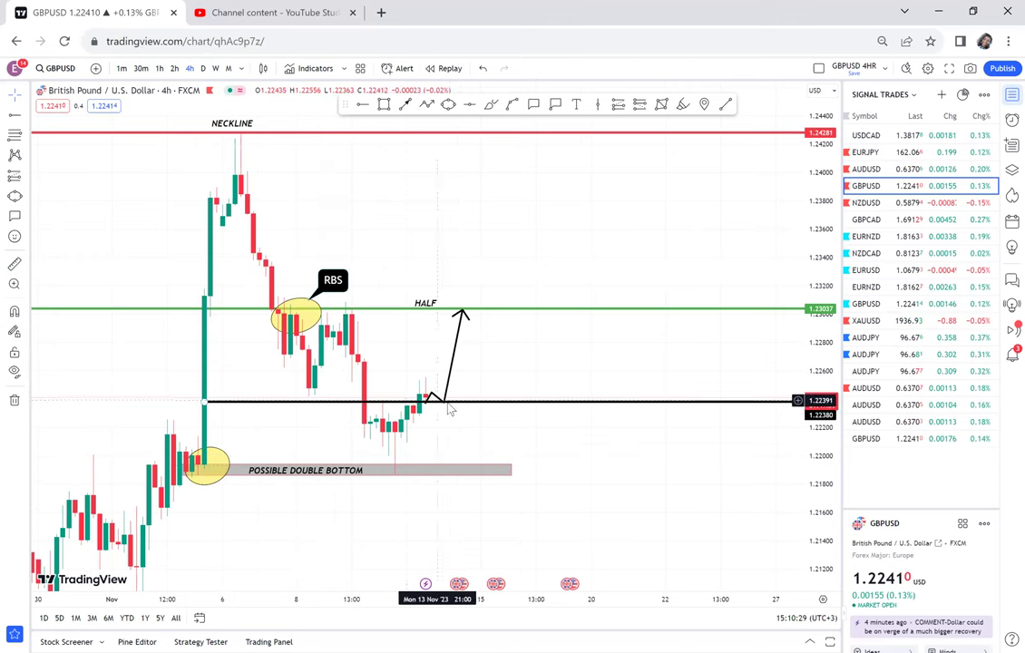
drag(599, 354, 680, 327)
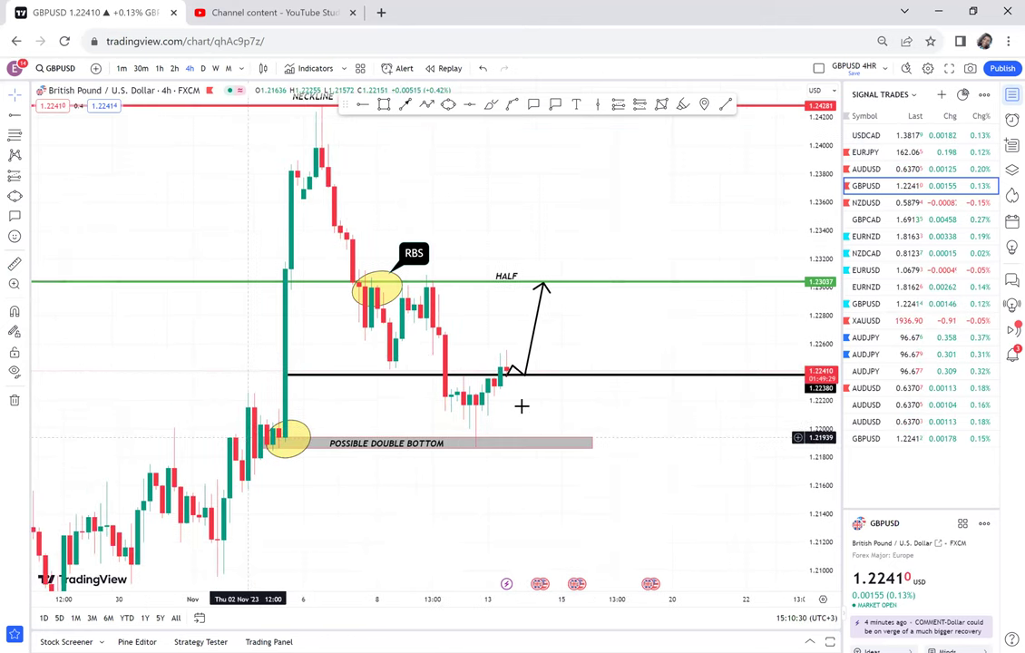
click(869, 440)
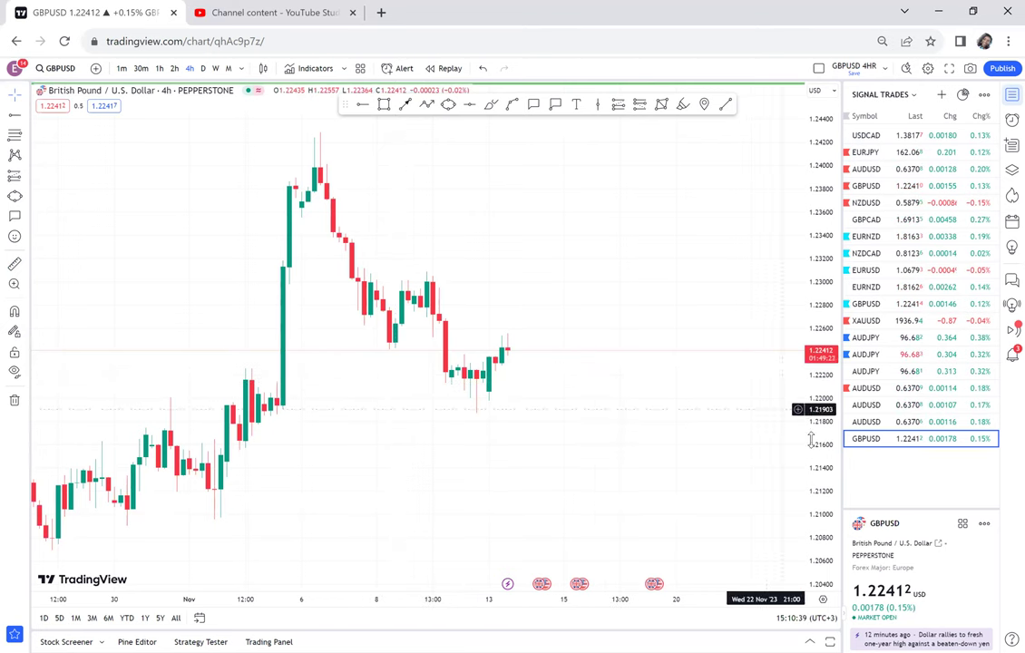
Examine the recent 4-hour price action on the Pepperstone GBPUSD chart and switch back to the annotated FXCM GBPUSD chart.
drag(817, 446, 794, 341)
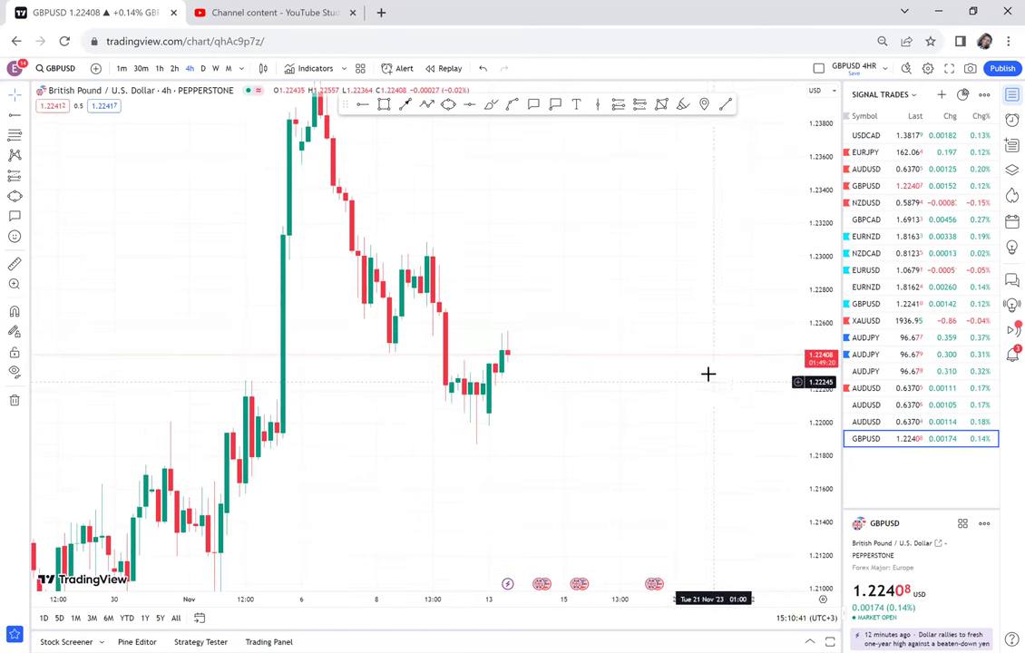
scroll(702, 361, down, 1)
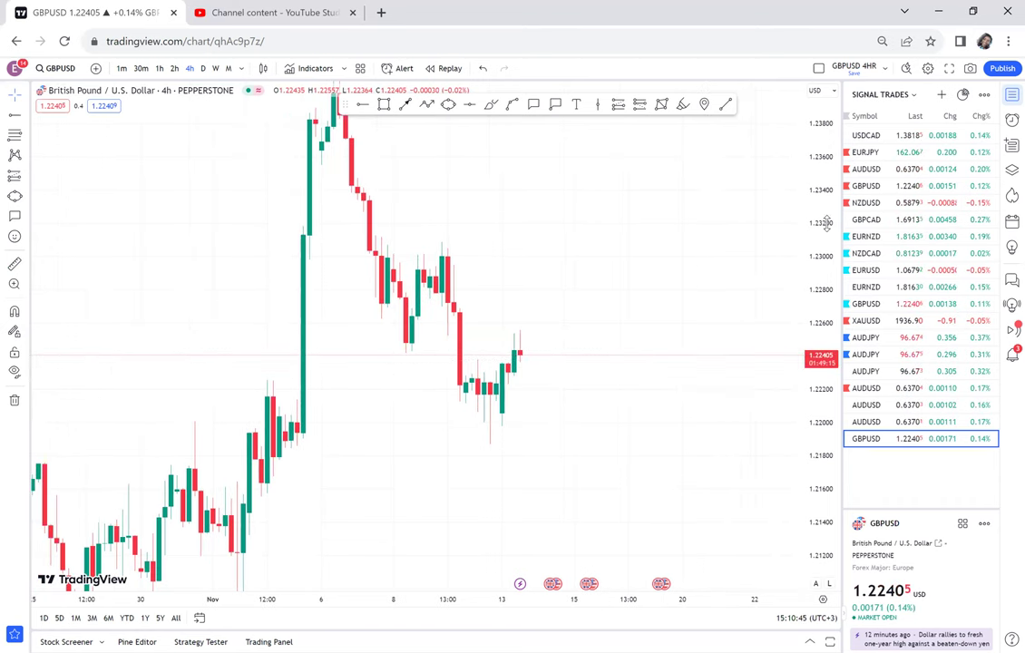
drag(827, 223, 809, 363)
drag(661, 360, 632, 412)
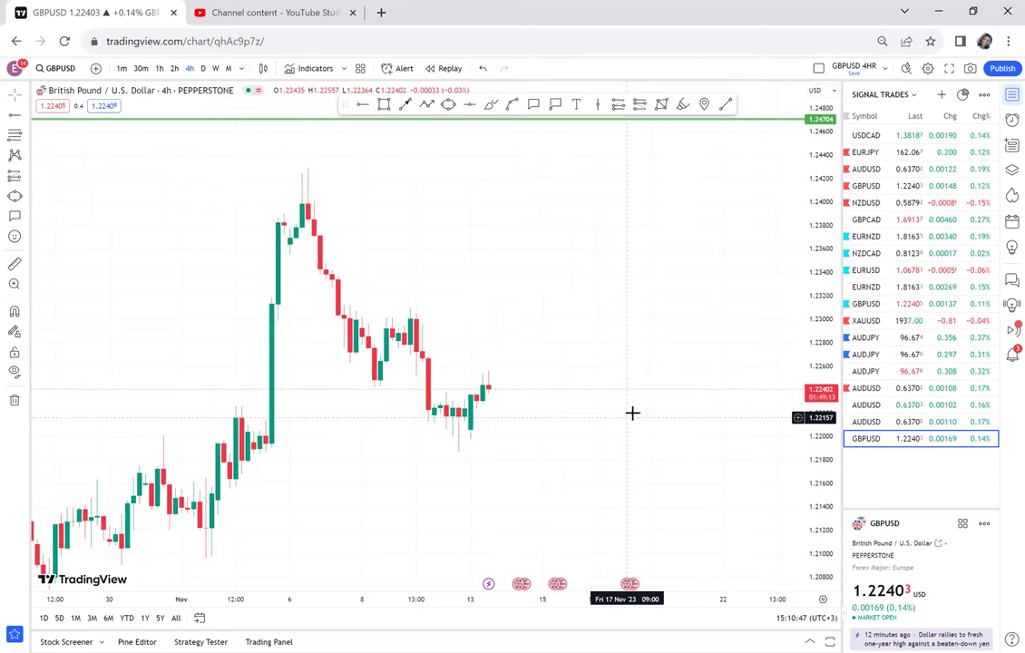
click(891, 189)
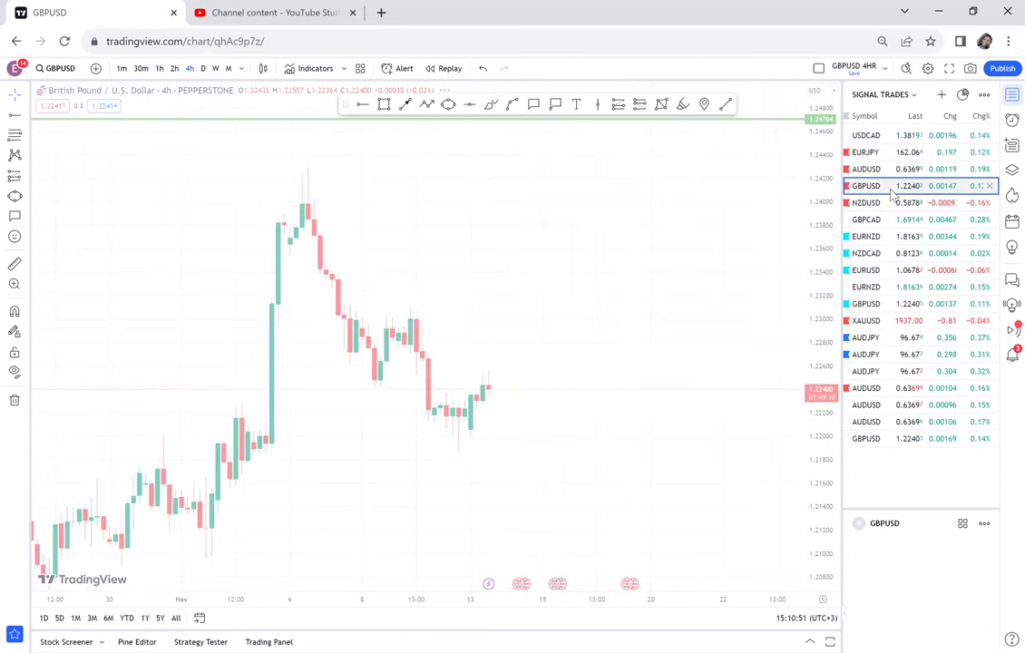
Shift the black projected price path slightly forward in time so it starts just after the latest candle, still pointing up to the HALF line.
scroll(689, 263, down, 2)
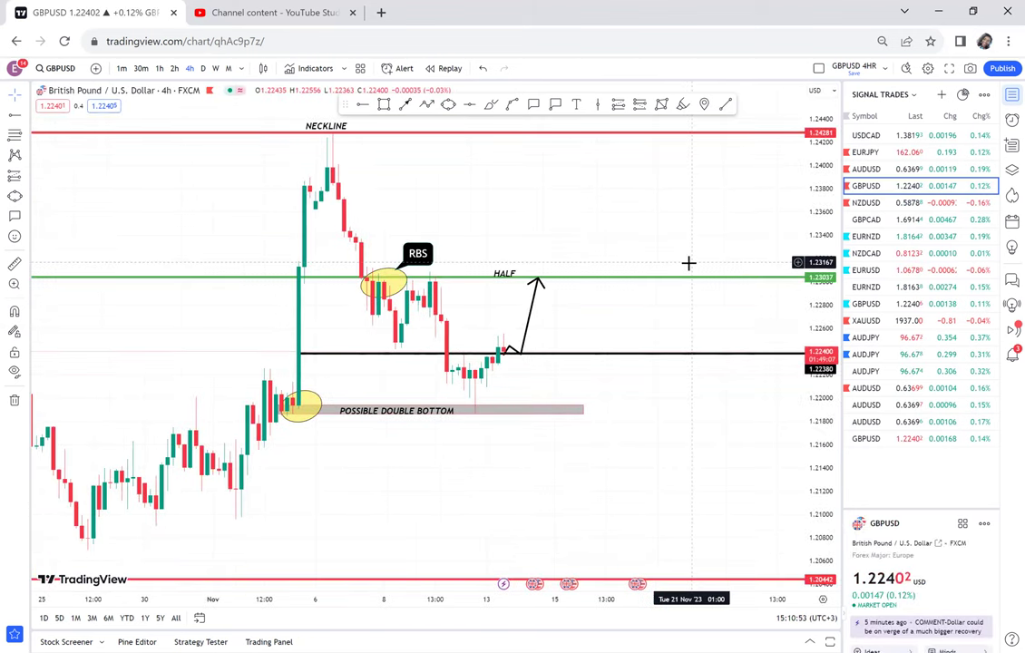
scroll(577, 352, left, 3)
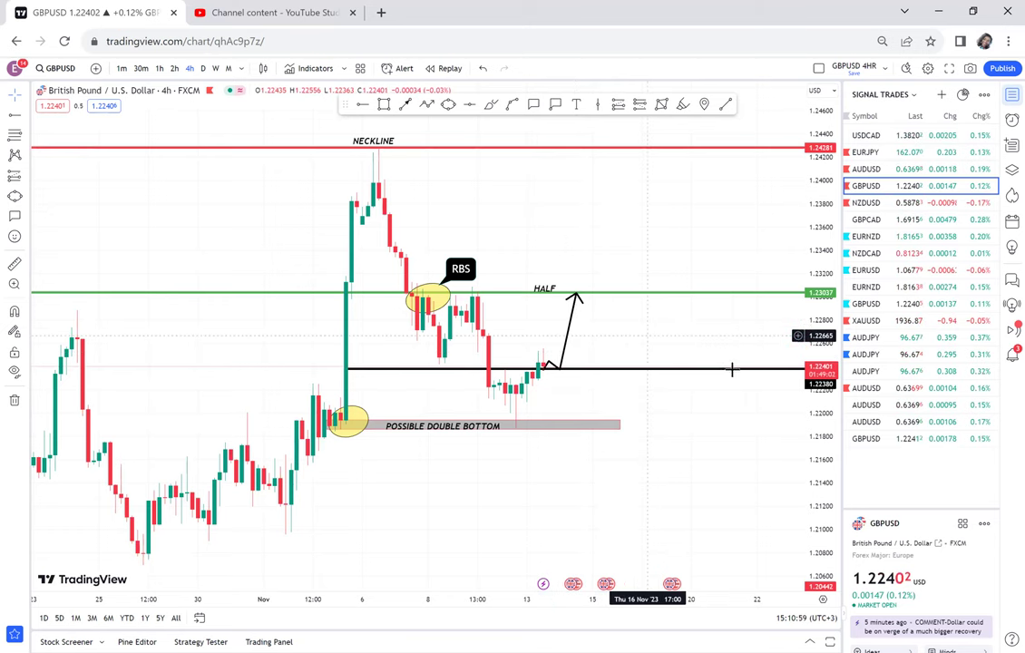
drag(821, 383, 821, 263)
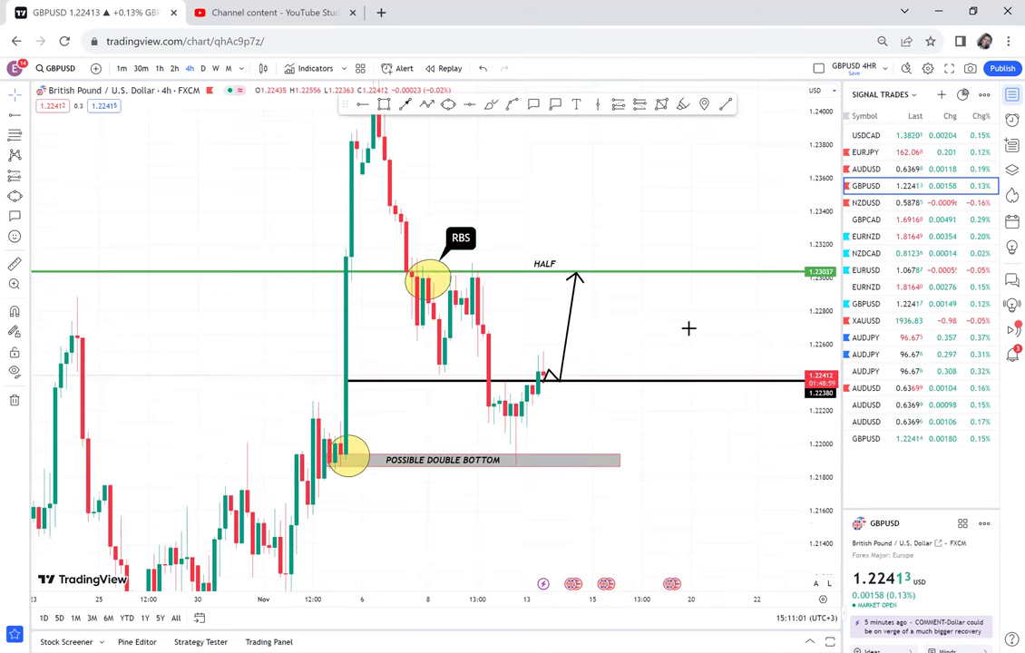
drag(676, 343, 644, 373)
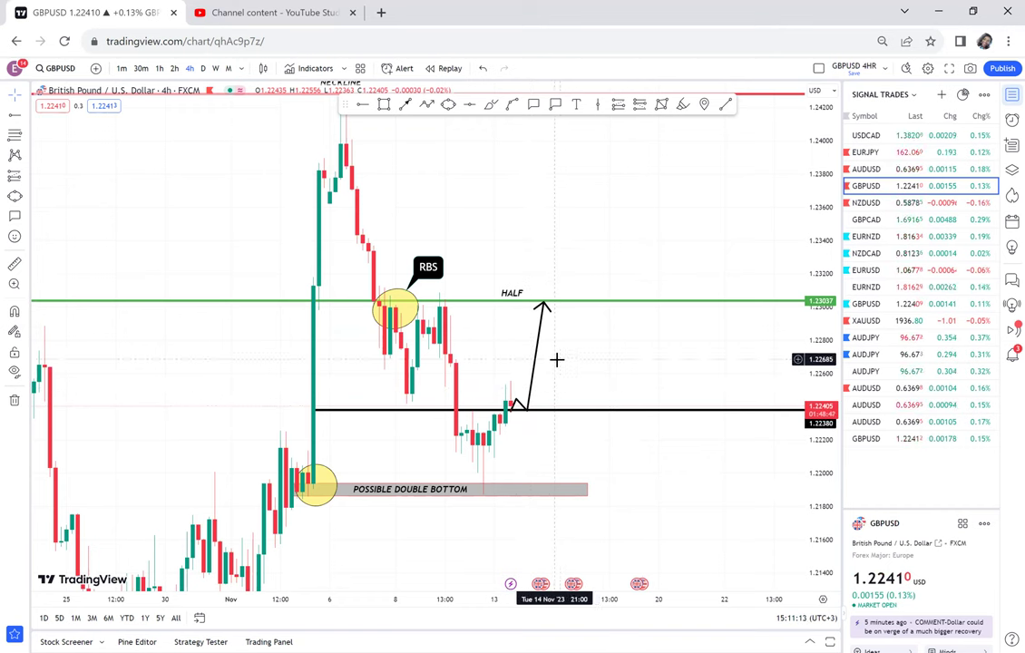
drag(541, 360, 557, 356)
drag(626, 354, 640, 343)
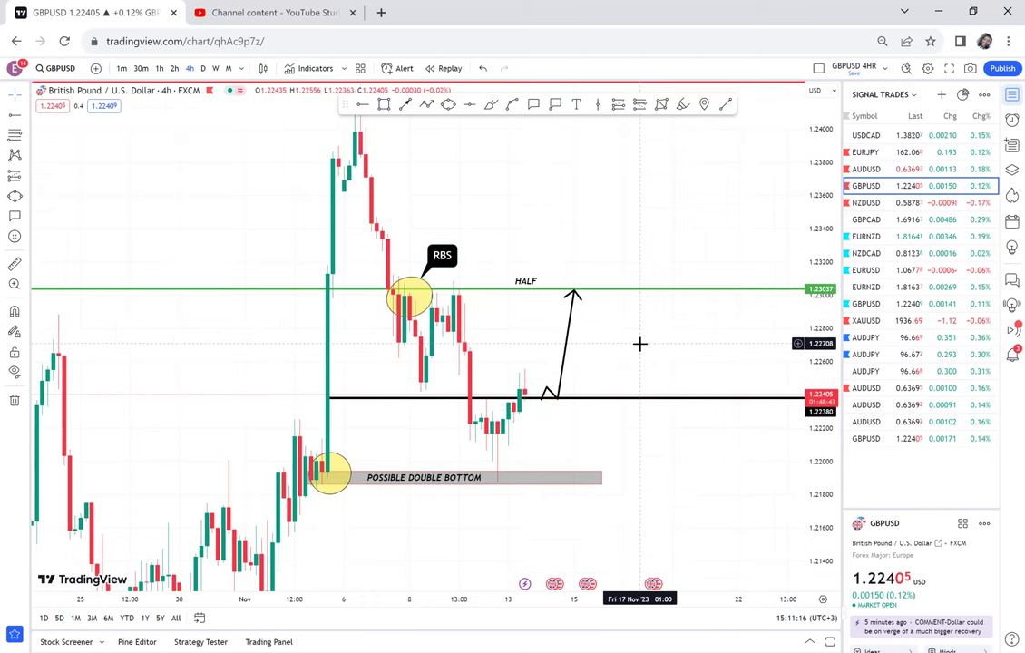